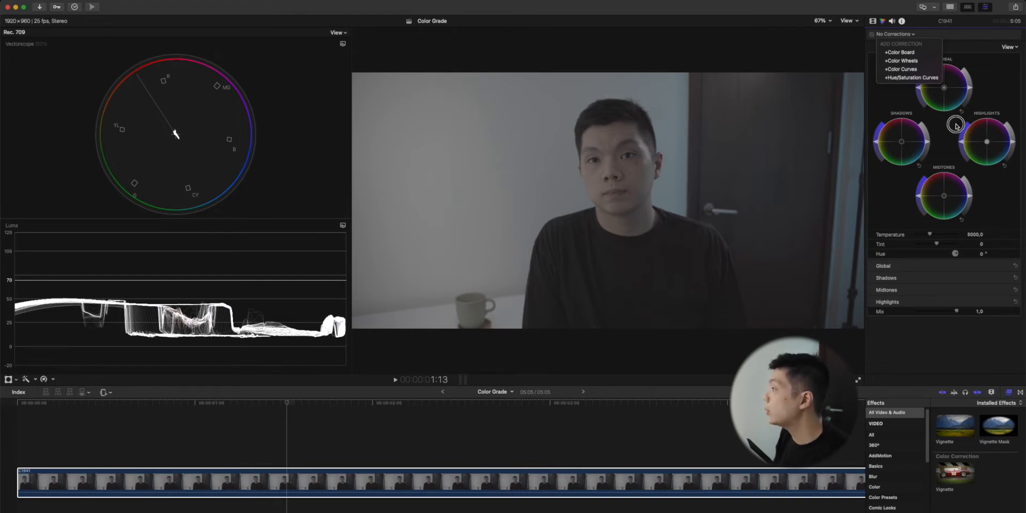
Step: Add a Color Wheels correction to the clip, darken its shadows and highlights, brighten its midtones and raise the global saturation
left_click(901, 60)
left_click_drag(927, 142, 928, 151)
left_click_drag(974, 199, 973, 189)
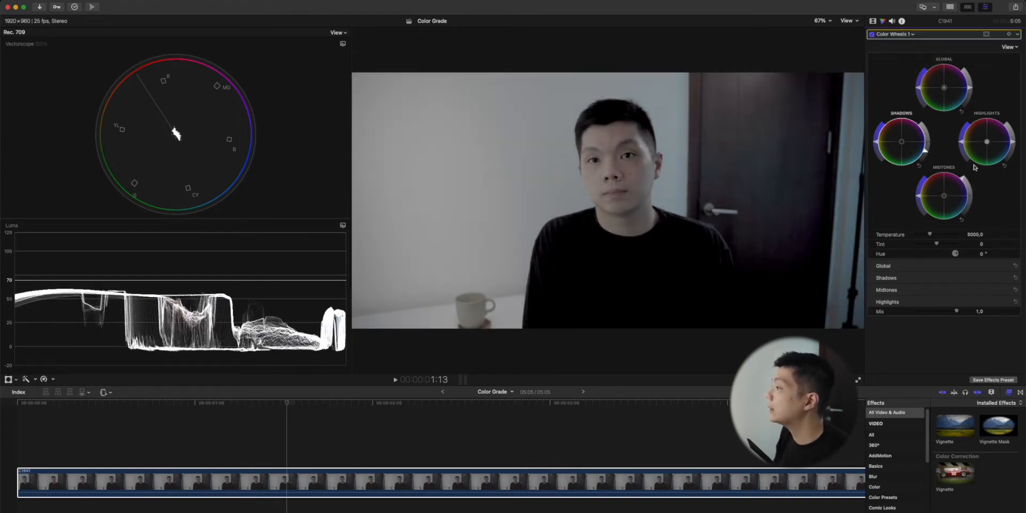
left_click_drag(1014, 146, 1012, 160)
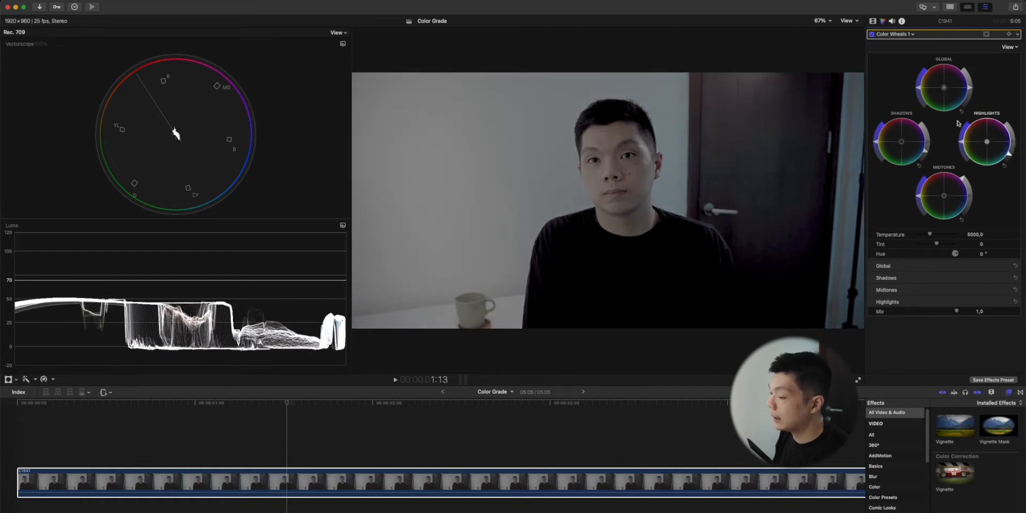
mouse_move(920, 90)
left_mouse_down()
mouse_move(920, 72)
mouse_move(906, 73)
left_mouse_up()
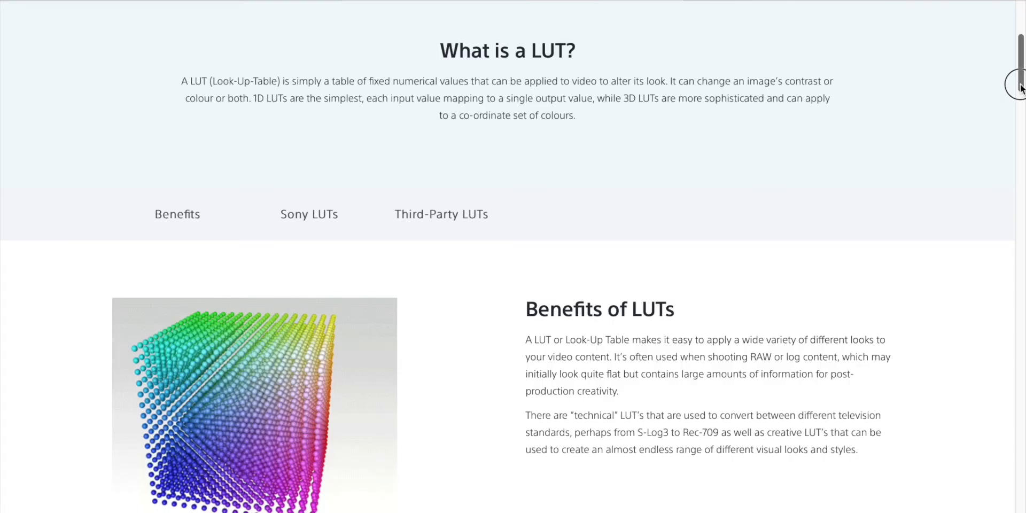
Step: Read through the web page explaining what a LUT is and its benefits
scroll(465, 217, "down", 15)
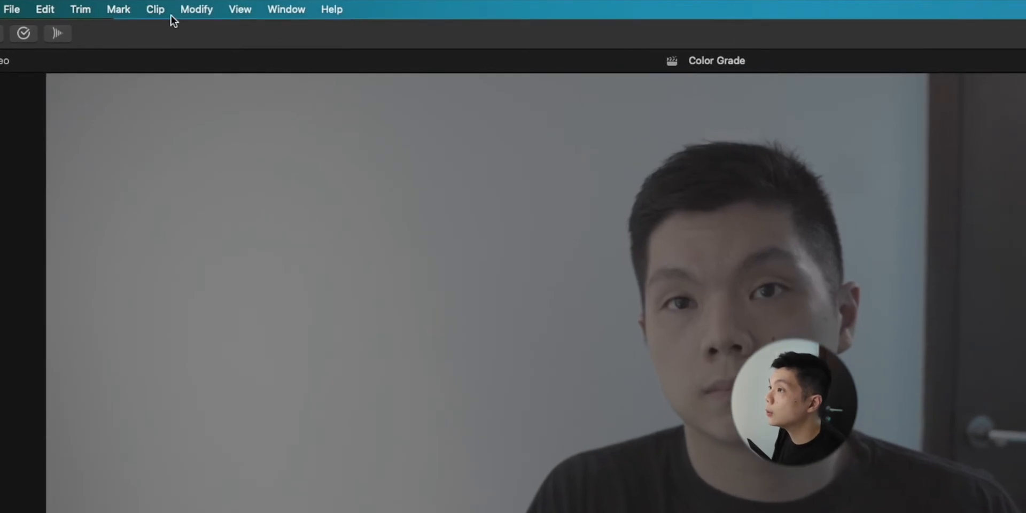
Step: Show the Video Scopes in the viewer and set the waveform scope's channels to RGB Overlay
left_click(239, 11)
mouse_move(293, 107)
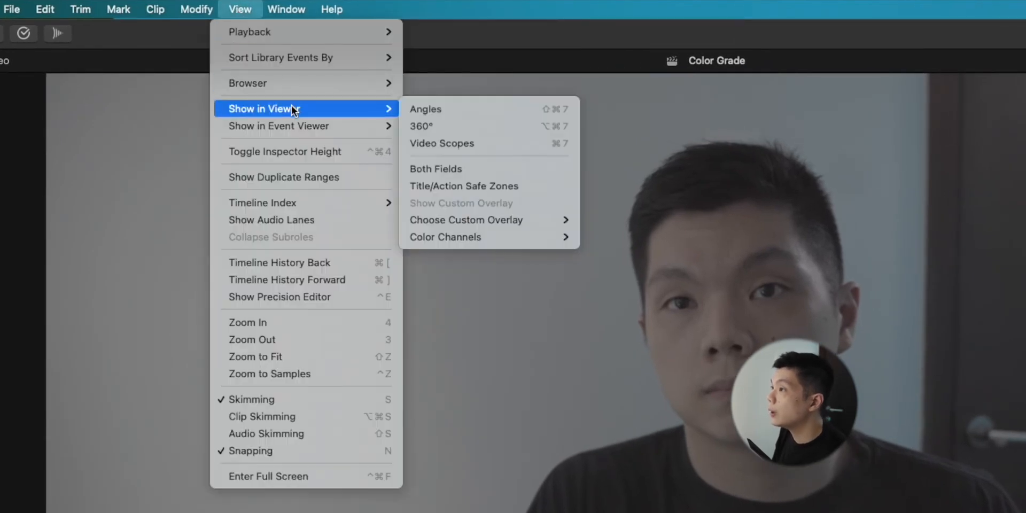
left_click(425, 142)
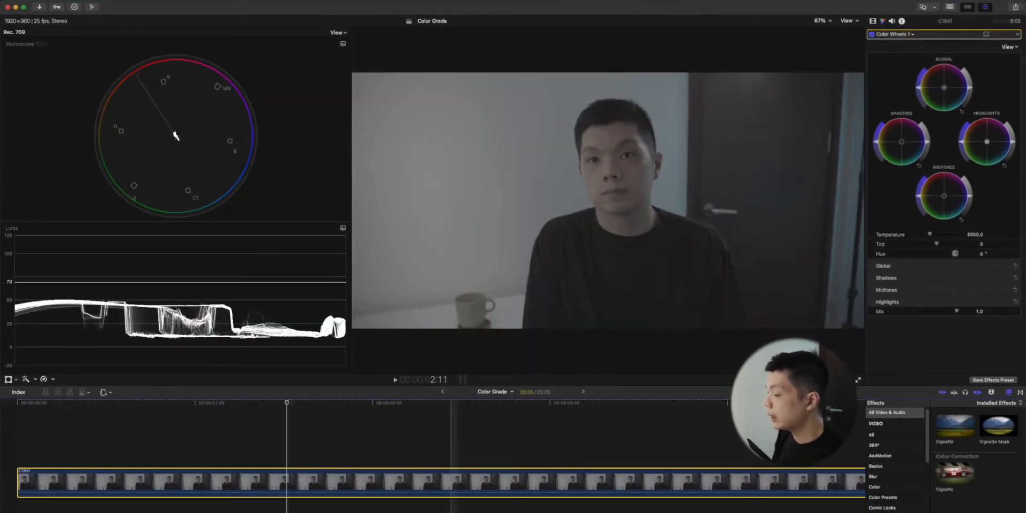
left_click(343, 227)
left_click(358, 284)
Step: Try the scope layout with one large scope above two small ones and restore the layout of two stacked scopes
left_click(337, 32)
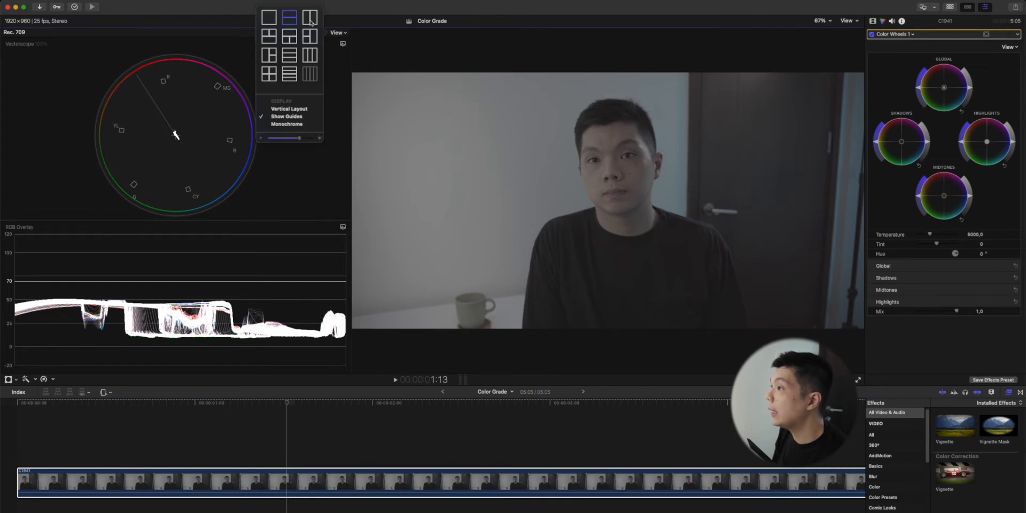
left_click(294, 35)
left_click(336, 33)
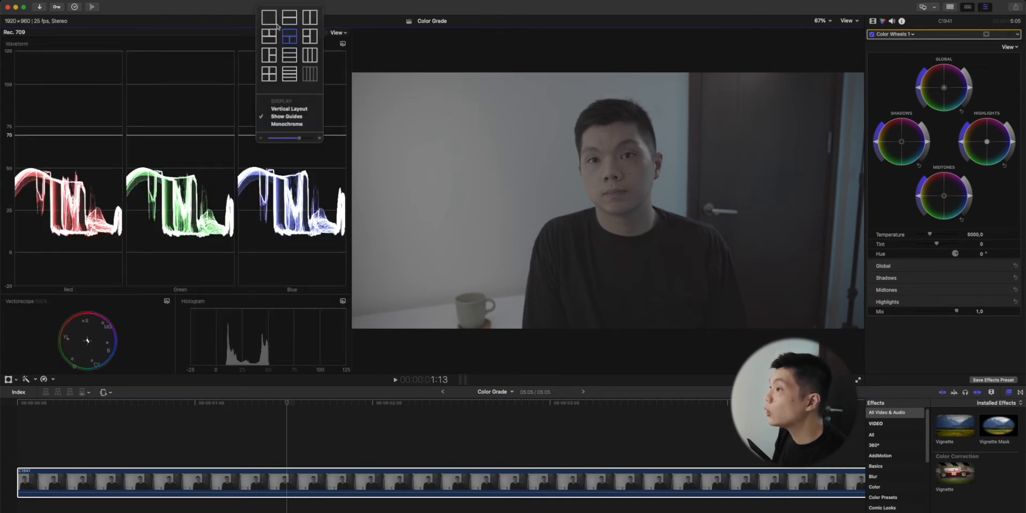
left_click(289, 22)
Step: Select the clip in the timeline and try the RGB Overlay channels on the lower waveform scope
left_click(421, 481)
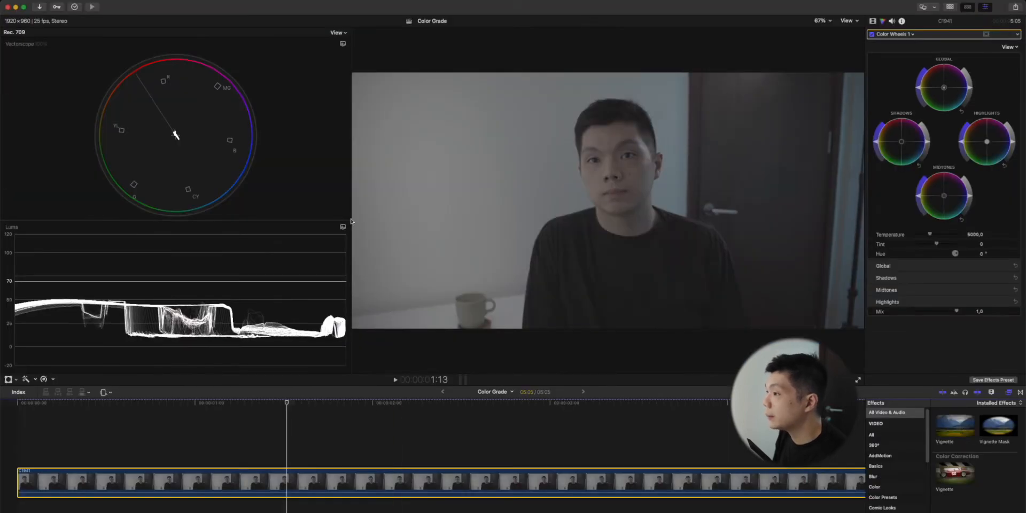
right_click(351, 221)
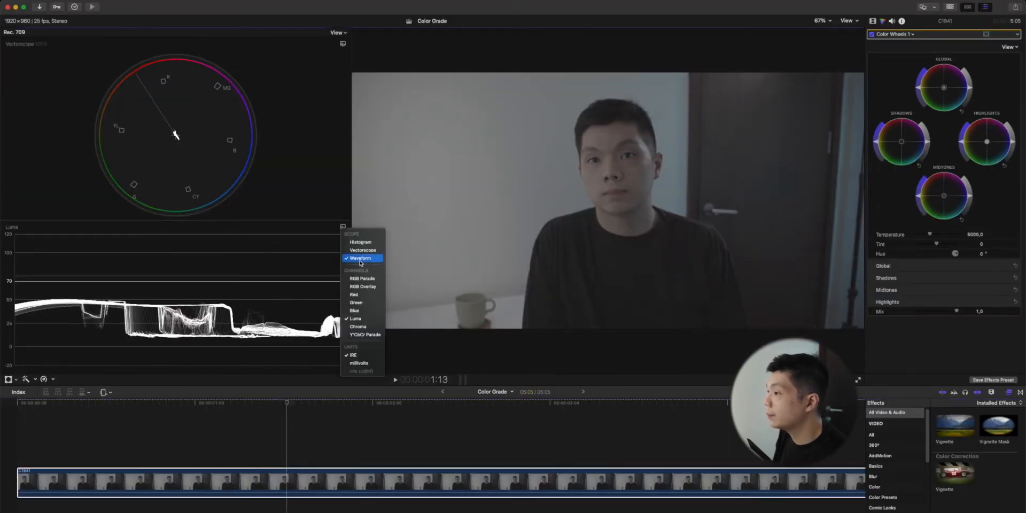
left_click(362, 287)
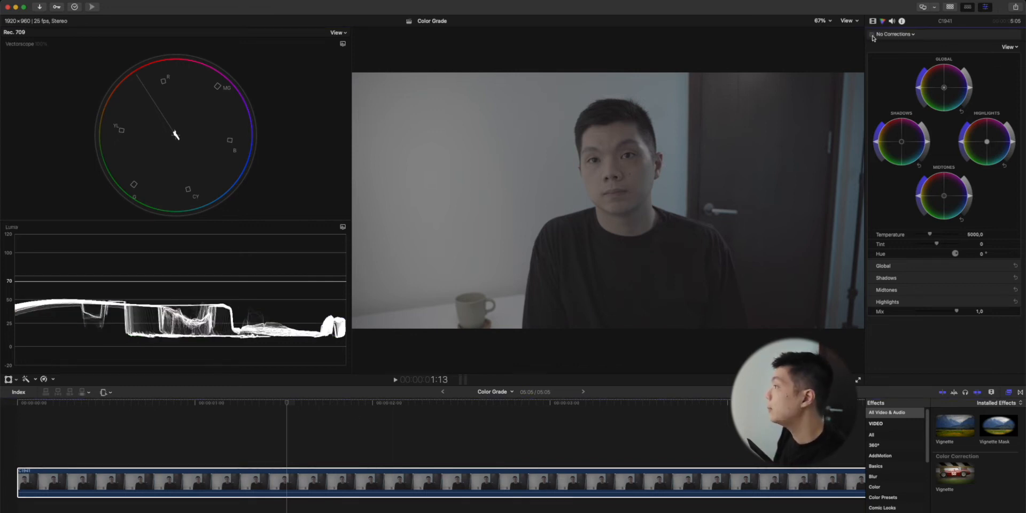
Step: Add a Color Wheels correction and balance the exposure by raising the highlights and lowering the midtones and, slightly, the shadows
left_click(892, 34)
left_click(902, 61)
left_click_drag(1013, 142, 1014, 90)
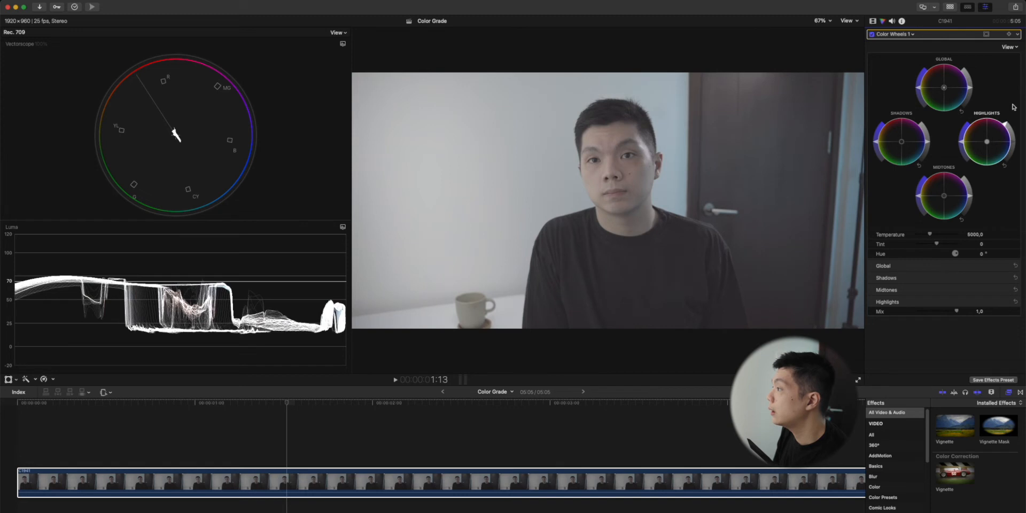
left_click_drag(972, 198, 966, 208)
left_click_drag(927, 141, 927, 144)
left_click_drag(1005, 128, 994, 104)
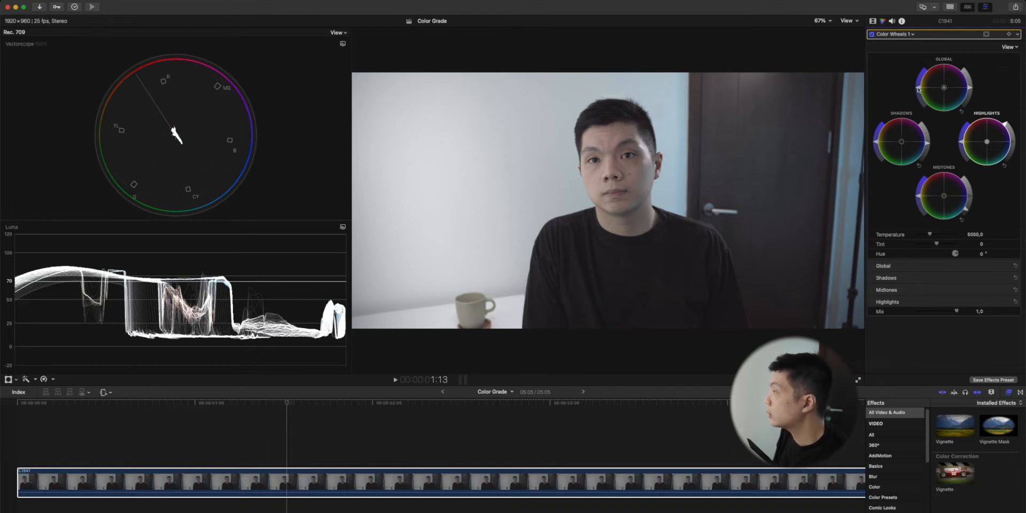
Step: Raise the global saturation and compare the image with the Color Wheels correction off and on
left_click_drag(918, 89, 922, 80)
left_click(873, 34)
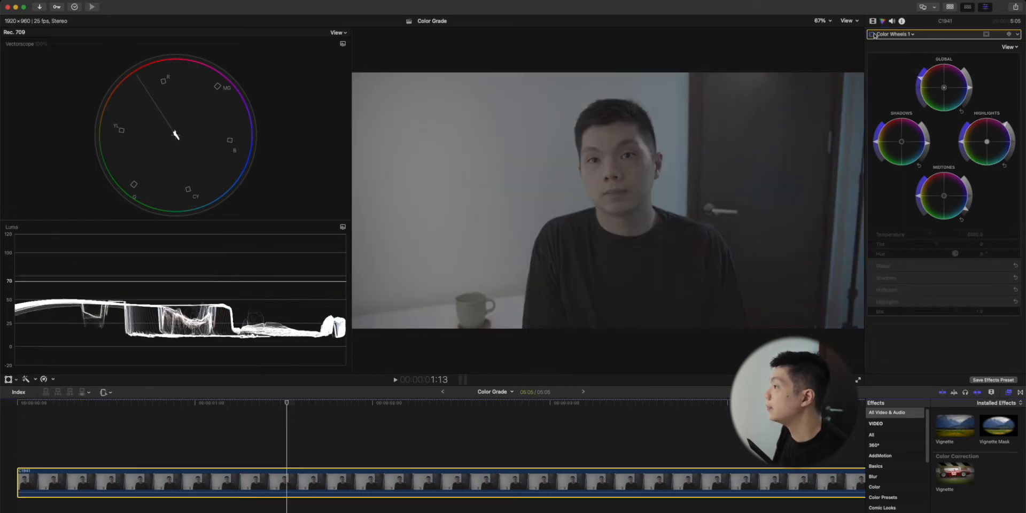
left_click(873, 34)
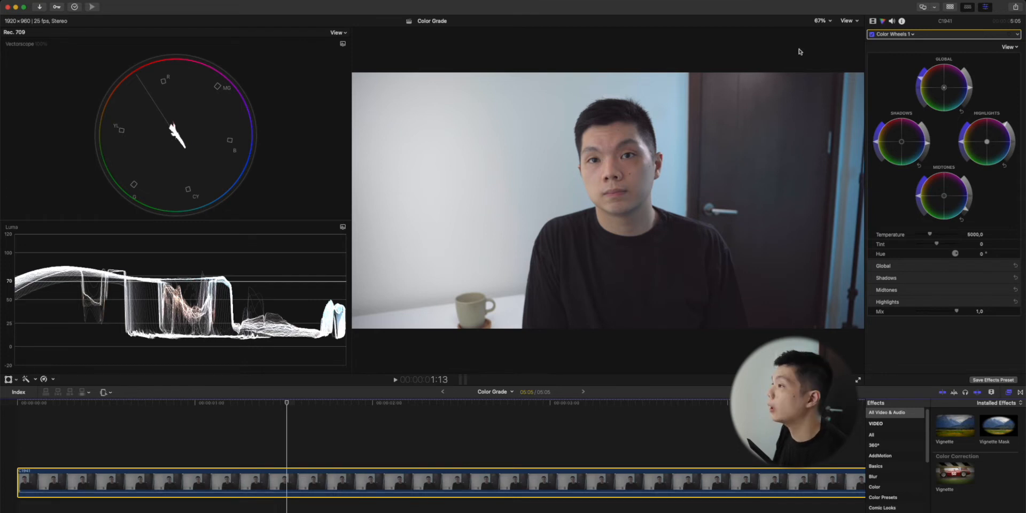
Step: Add a Color Curves correction and try adjusting the luma curve's end points and lower part, undoing the last change
left_click(891, 35)
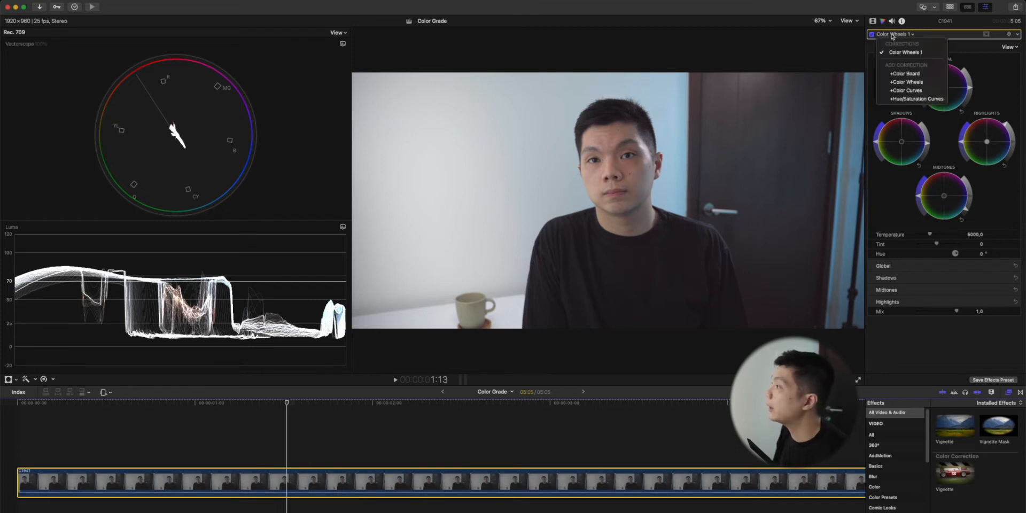
left_click(907, 90)
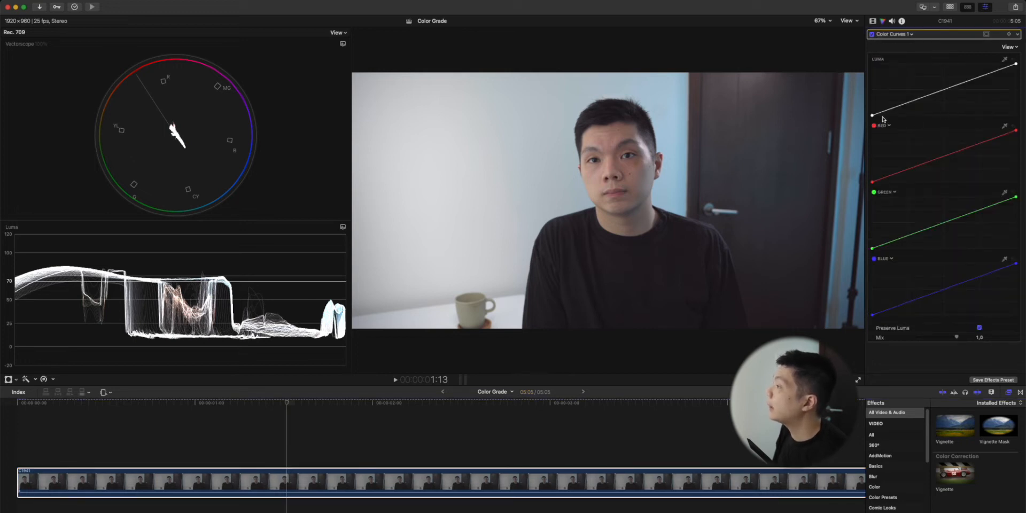
mouse_move(872, 117)
left_mouse_down()
mouse_move(873, 101)
mouse_move(872, 118)
left_mouse_up()
mouse_move(1016, 64)
left_mouse_down()
mouse_move(1017, 73)
mouse_move(1016, 63)
left_mouse_up()
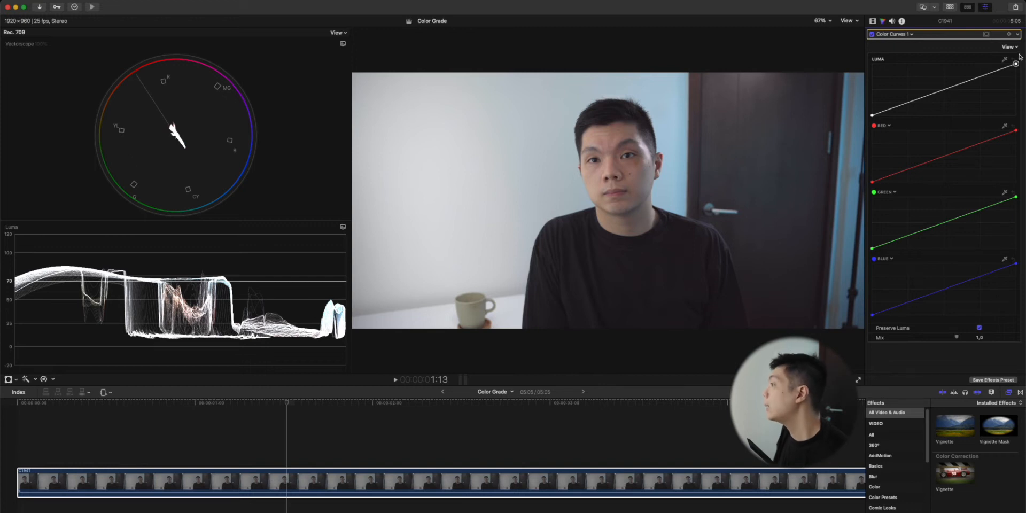
left_click_drag(911, 101, 913, 104)
key("super+z")
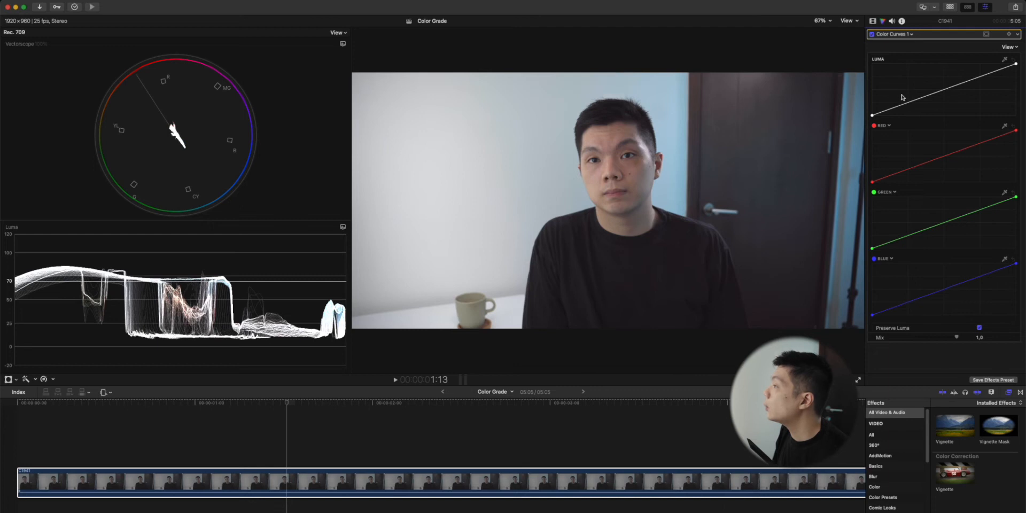
Step: Shape the luma curve into a gentle S with three points, lowering the shadows, anchoring the middle and lifting the highlights
left_click(912, 103)
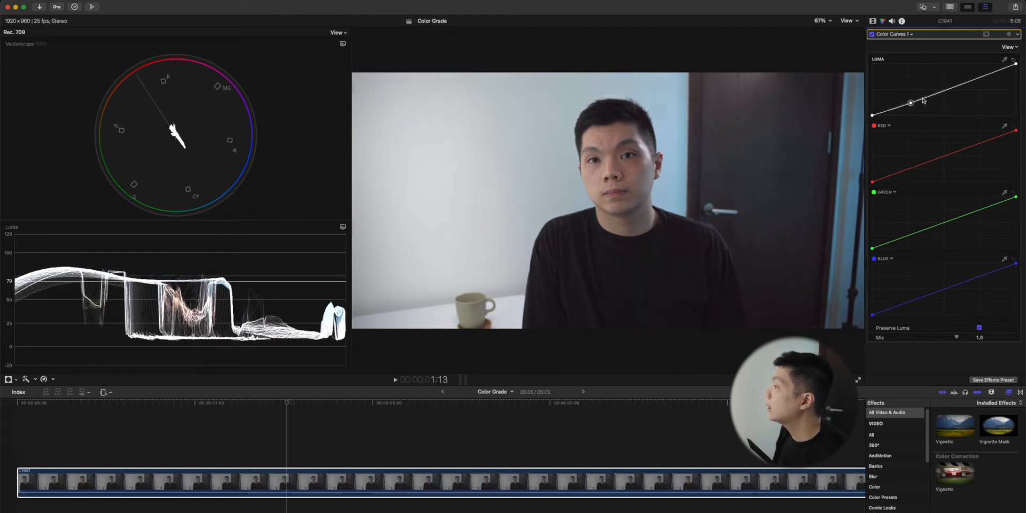
left_click(965, 82)
left_click_drag(965, 82, 965, 80)
left_click(938, 91)
left_click_drag(966, 81, 975, 77)
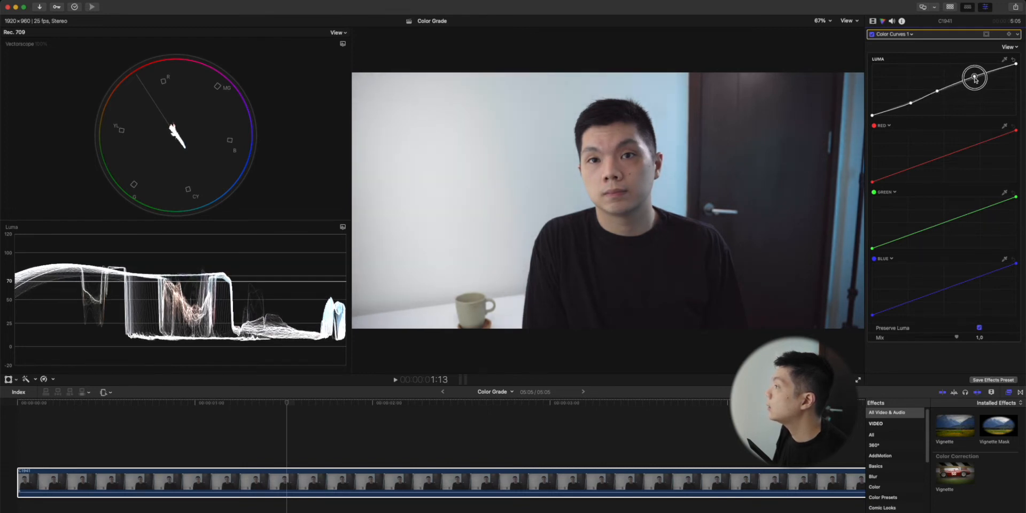
left_click_drag(911, 103, 909, 103)
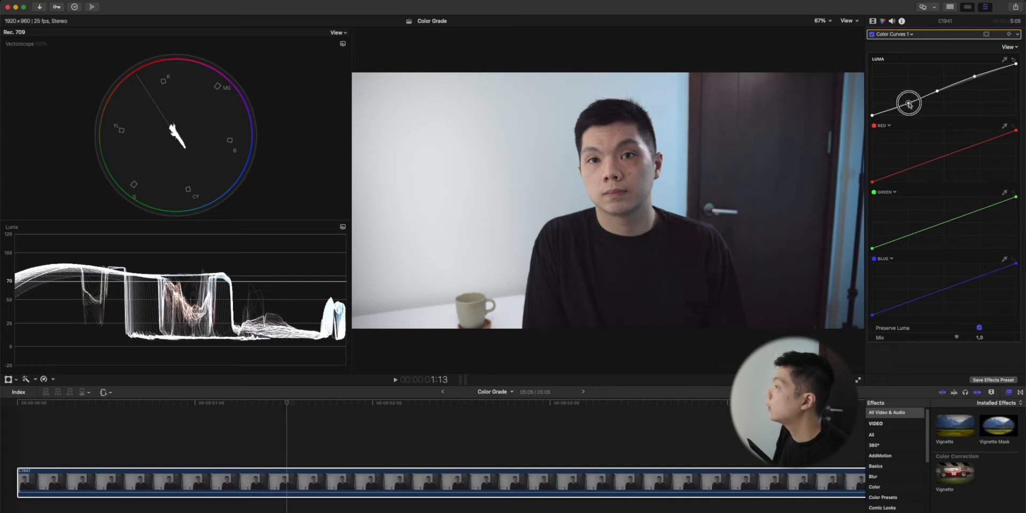
Step: Toggle the Color Curves correction off and on to compare the image before and after
left_click(874, 35)
left_click(873, 34)
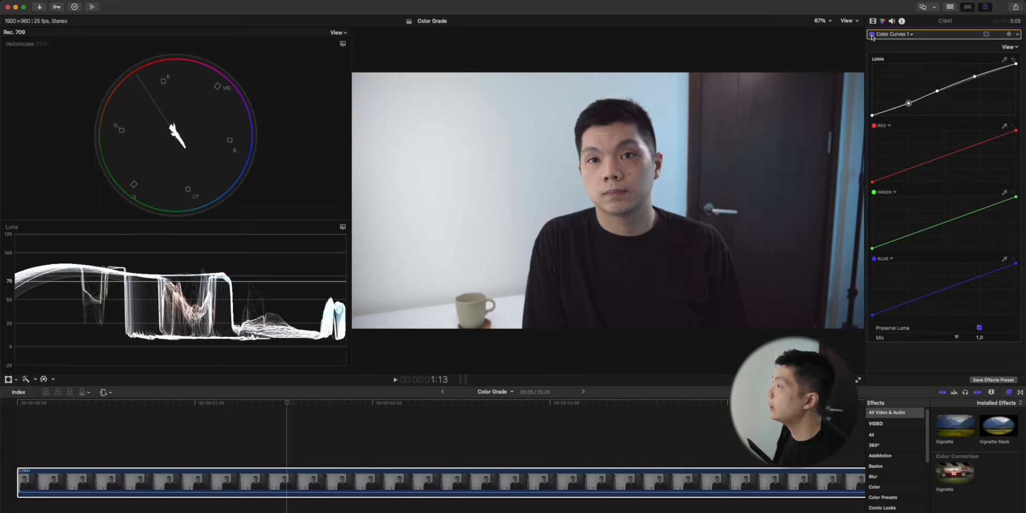
left_click(872, 35)
left_click(873, 35)
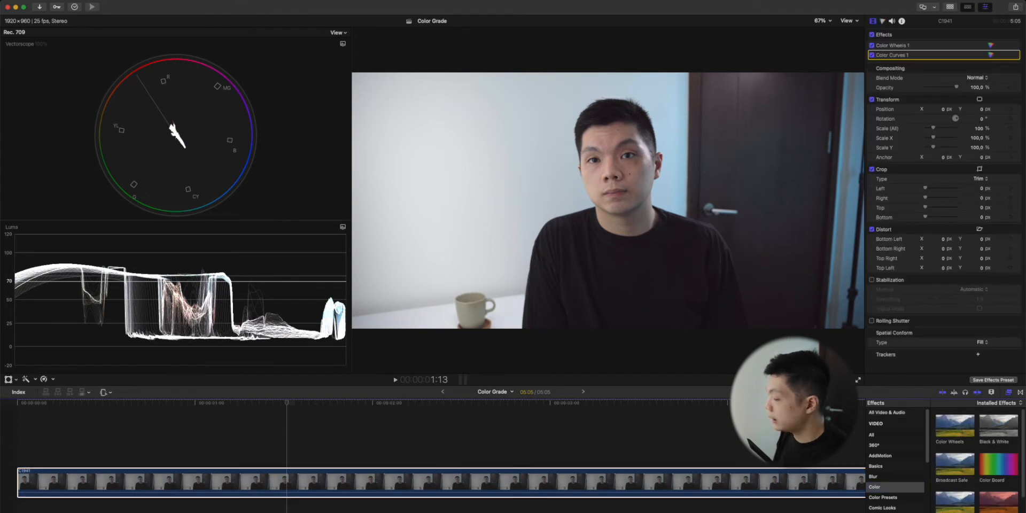
Step: Search all video and audio effects for "mask" and apply the Draw Mask effect to the clip
type("mask")
left_click(887, 412)
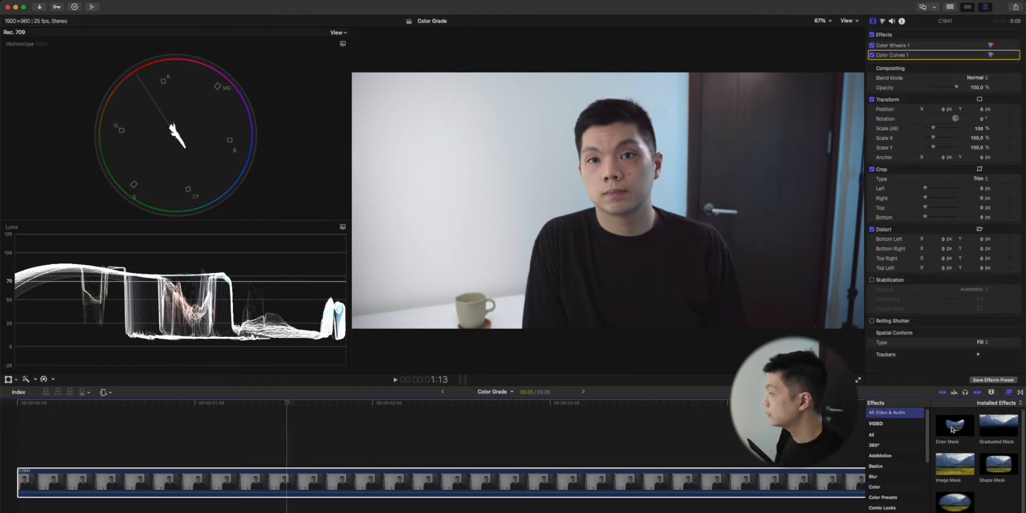
double_click(955, 426)
Step: Draw a closed four-cornered mask over the white tabletop beside the mug
left_click(392, 316)
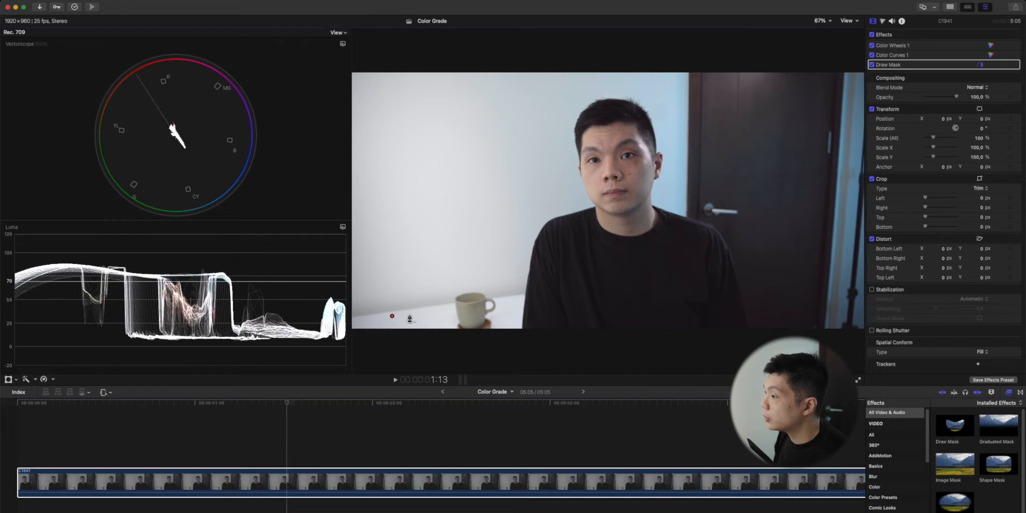
left_click(446, 309)
left_click(393, 325)
left_click(392, 316)
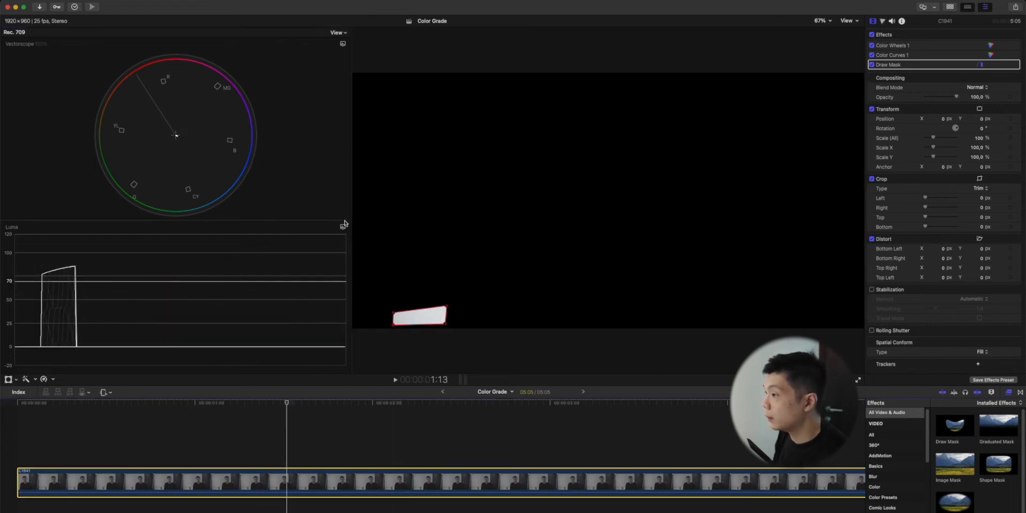
Step: Switch the waveform scope from Luma to RGB Overlay to compare the masked area's color channels
left_click(344, 228)
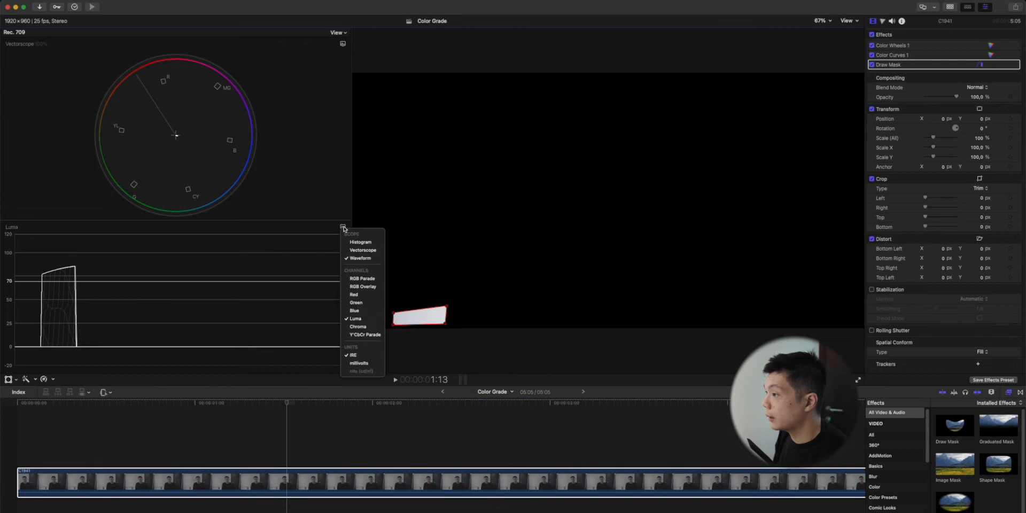
left_click(366, 278)
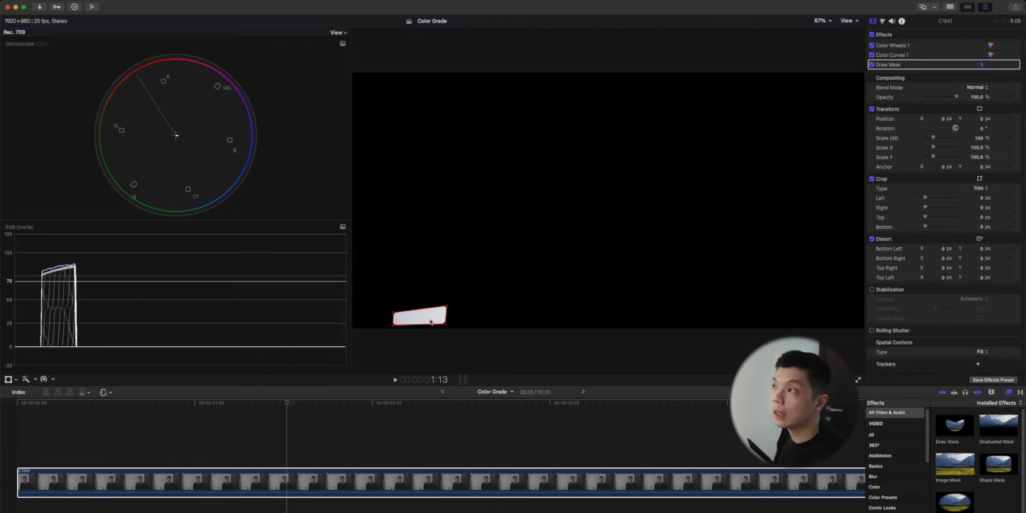
left_click(571, 472)
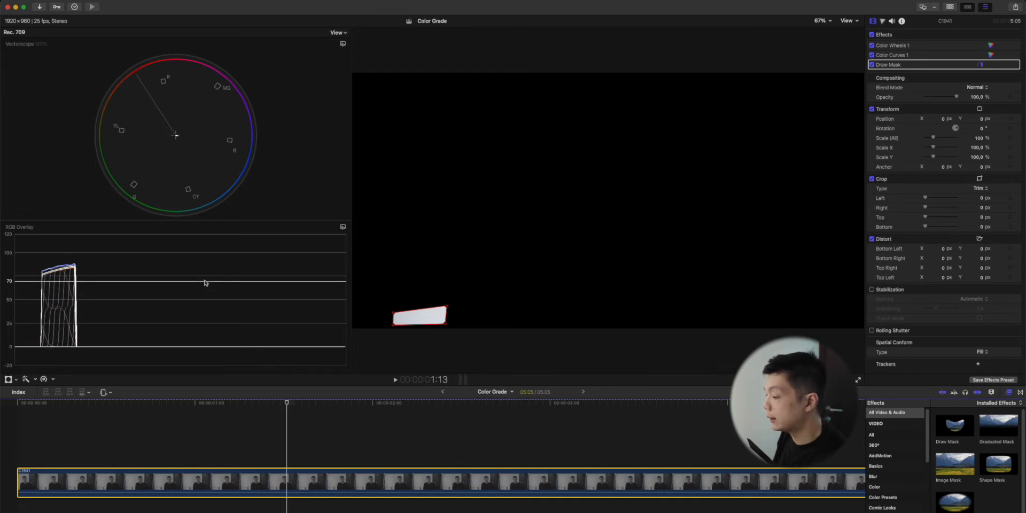
Step: Add a second Color Wheels correction to the masked clip and take the draw mask off to show the full frame
left_click(883, 21)
left_click(902, 34)
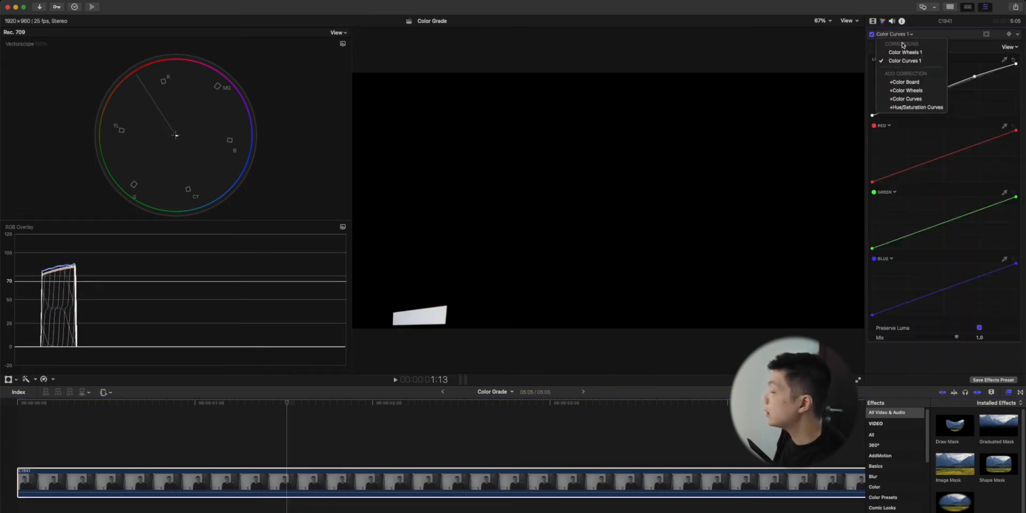
left_click(906, 90)
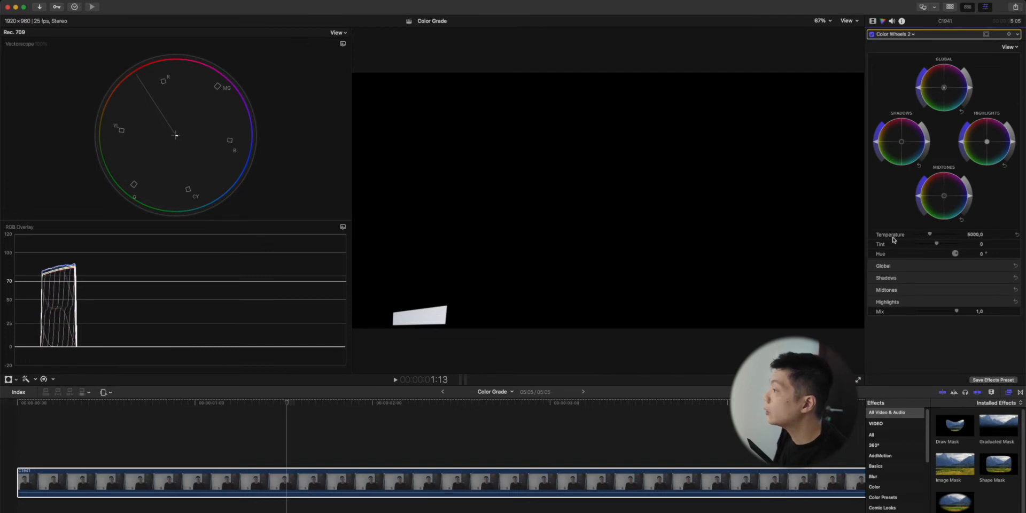
left_click(873, 21)
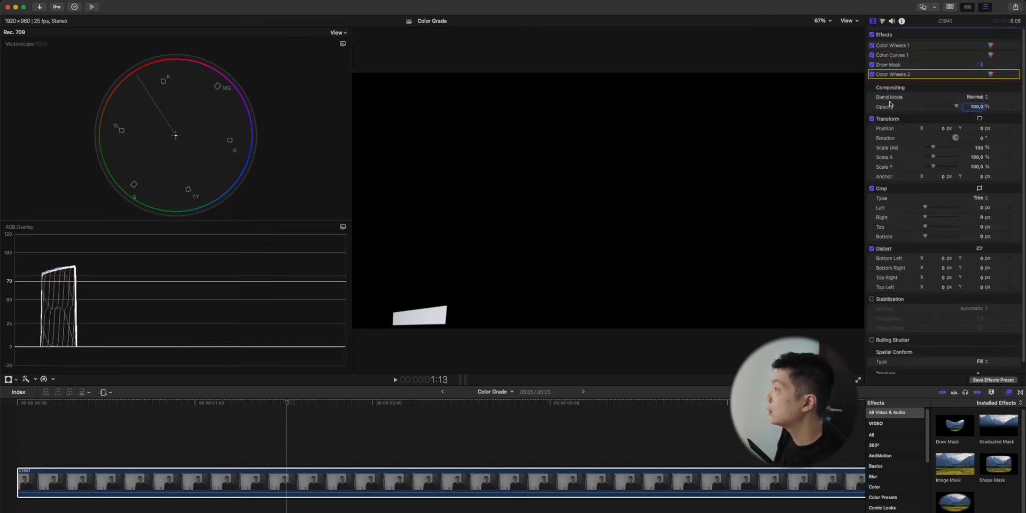
left_click(980, 72)
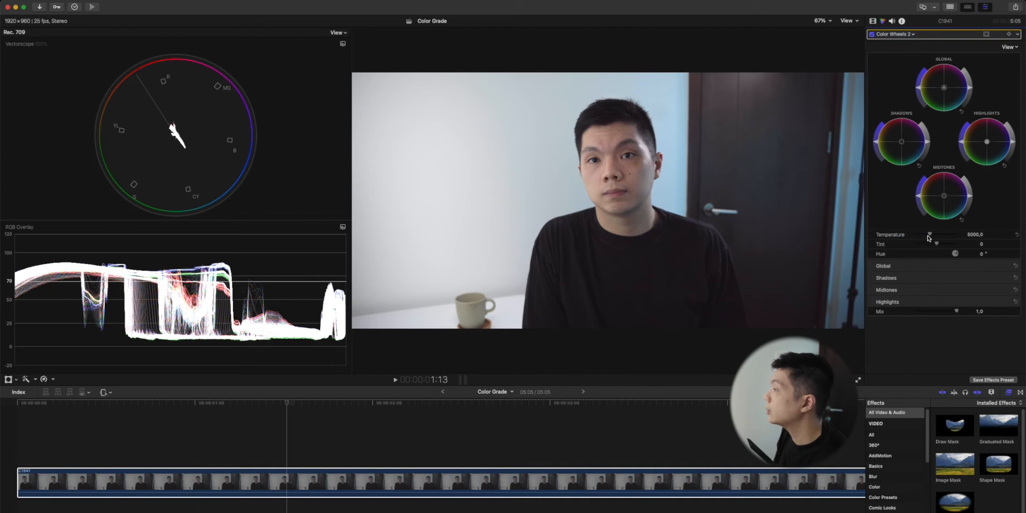
Step: Try a higher temperature in the second Color Wheels correction and undo the change
left_click_drag(930, 236, 949, 245)
key("super+z")
key("super+z")
Step: Turn the draw mask back on and try a temperature of 5830 and a tint of 1.6 in Color Wheels 2
left_click(899, 34)
left_click(873, 21)
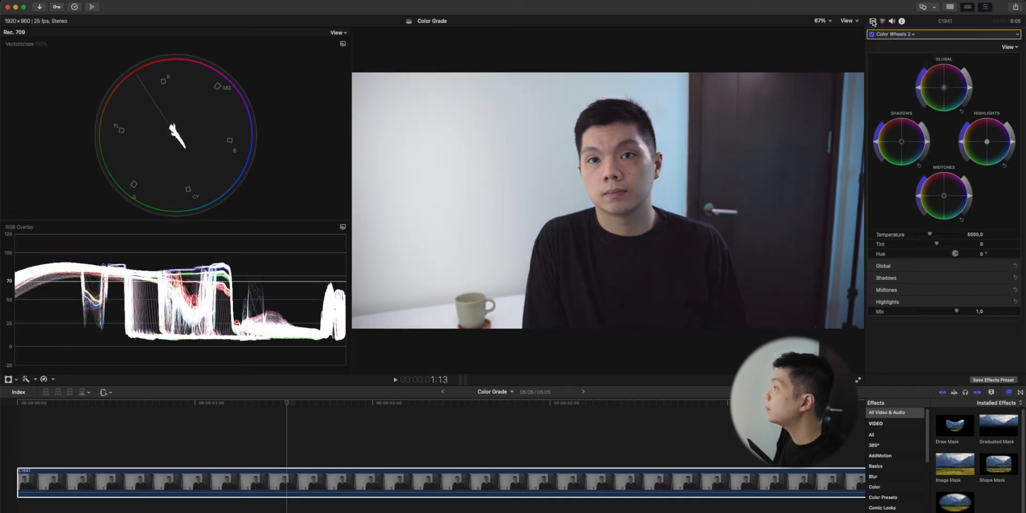
left_click(873, 21)
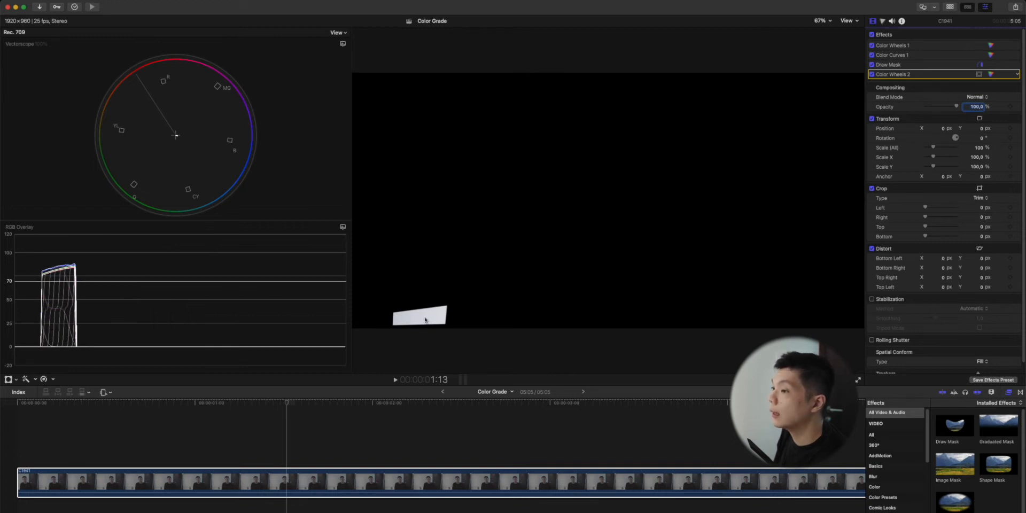
left_click(991, 75)
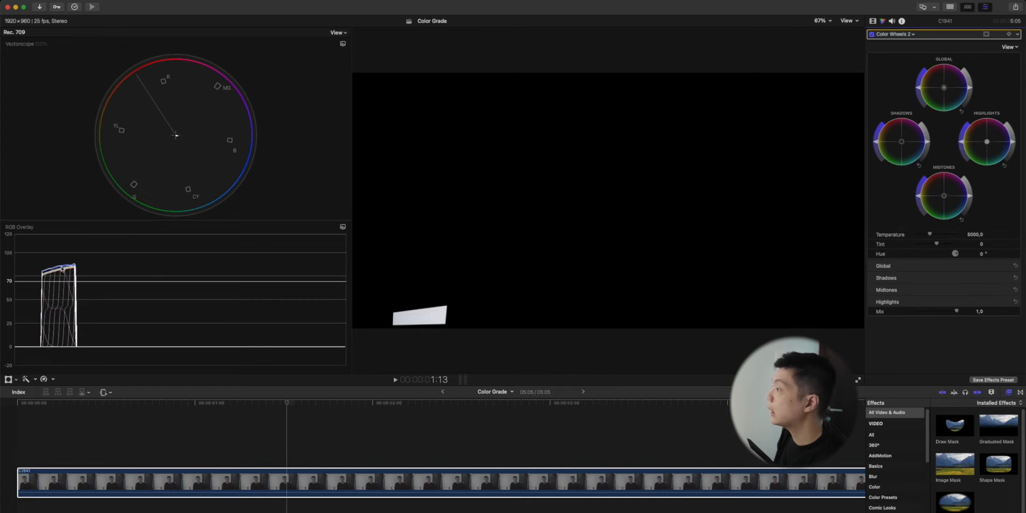
left_click_drag(931, 236, 981, 244)
Step: Turn off the draw mask, move it above Color Wheels 1, and compare the full frame with Color Wheels 2 off and on
left_click(874, 21)
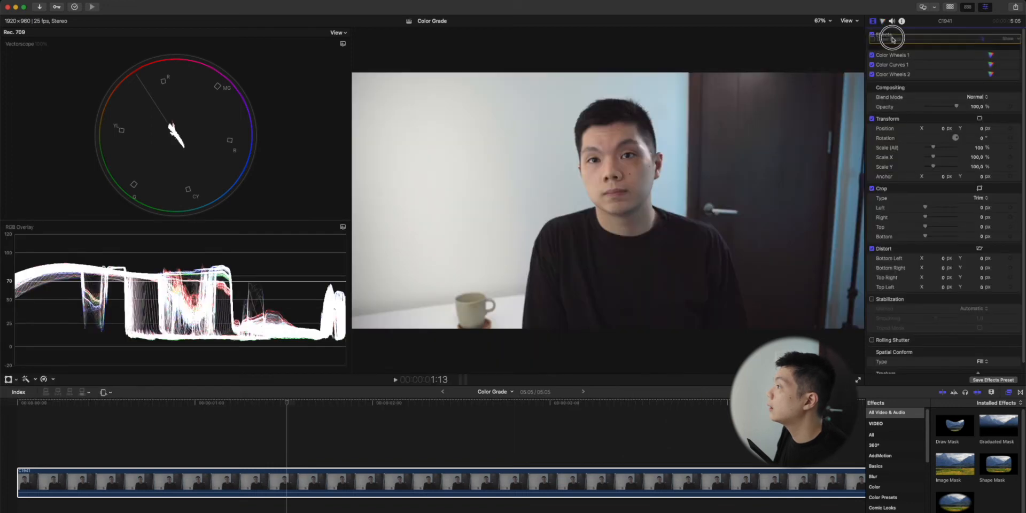
left_click(872, 74)
left_click(872, 75)
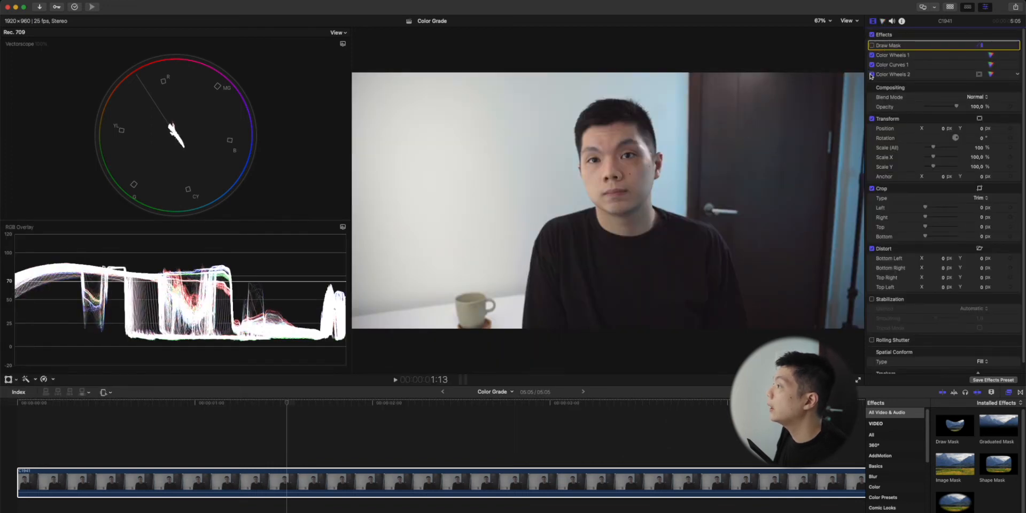
left_click(883, 21)
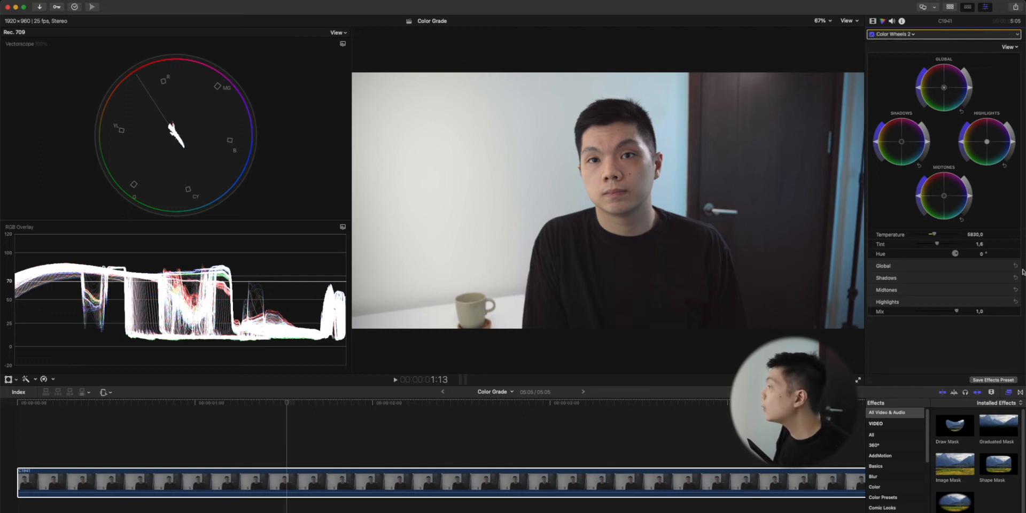
Step: With the tabletop mask on, return Color Wheels 2 to temperature 5000 and tint 0 and shift its highlights slightly toward orange
left_click(872, 22)
left_click(873, 46)
key("super+6")
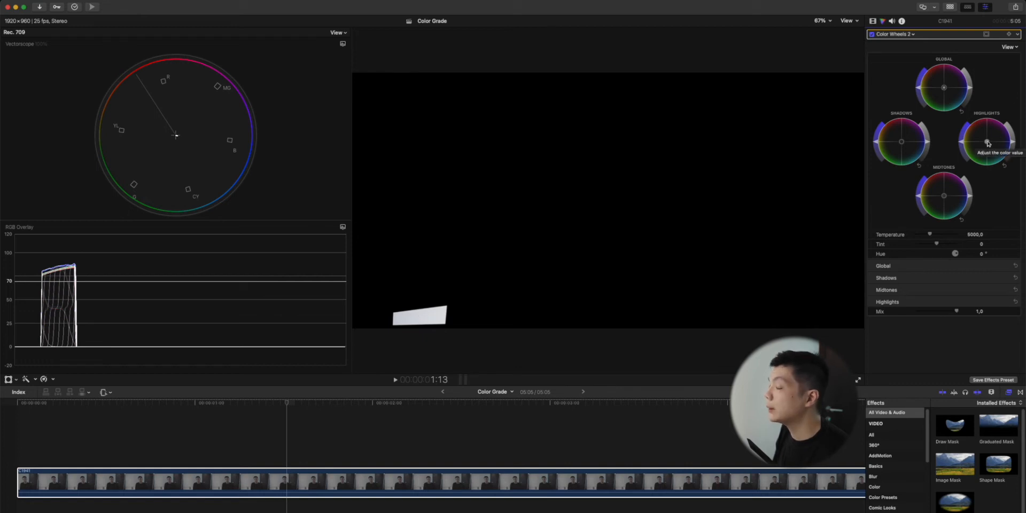
left_click_drag(988, 143, 983, 140)
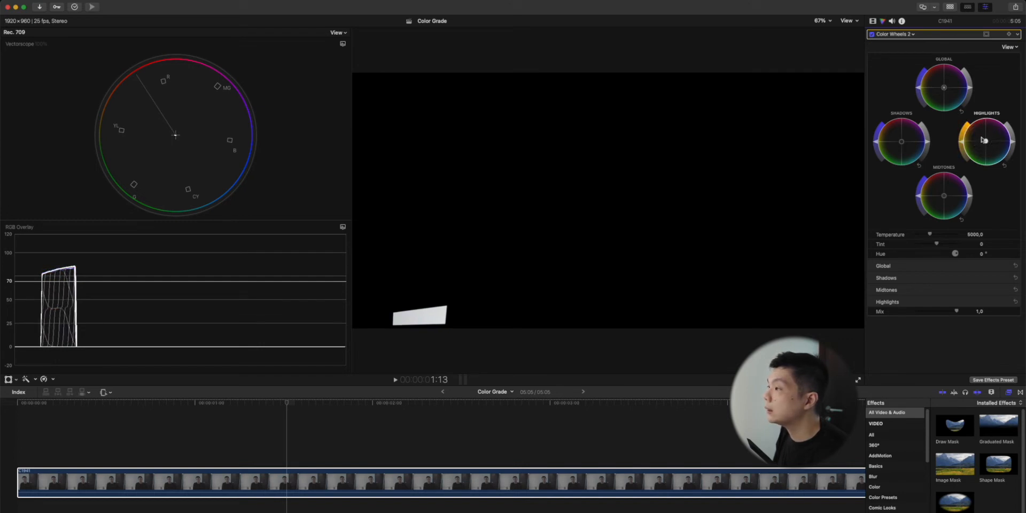
Step: Turn off the tabletop mask and compare the full frame with Color Wheels 2 off and on
left_click(872, 21)
left_click(872, 45)
left_click(873, 74)
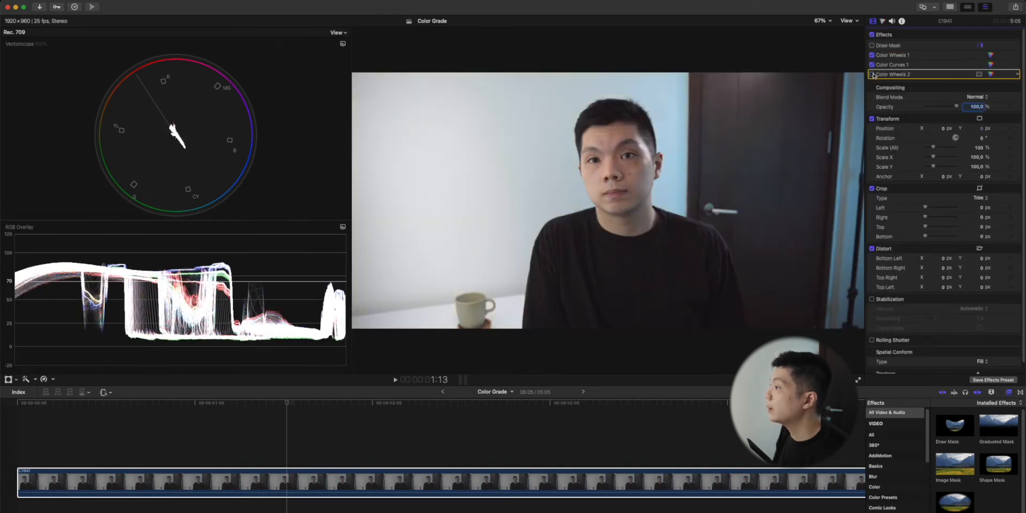
left_click(873, 75)
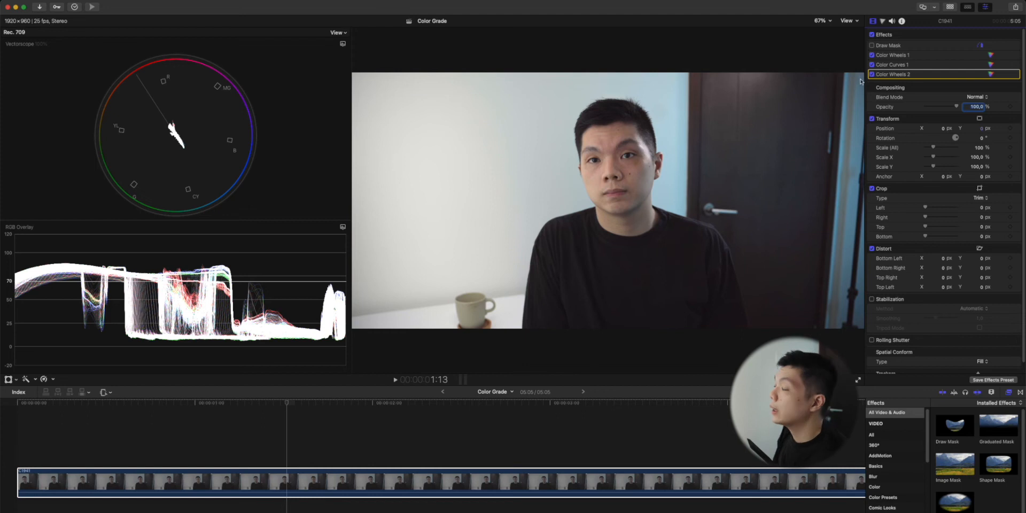
Step: Try a slight color shift in the shadows wheel of Color Wheels 2 and check the correction off and on
left_click(991, 74)
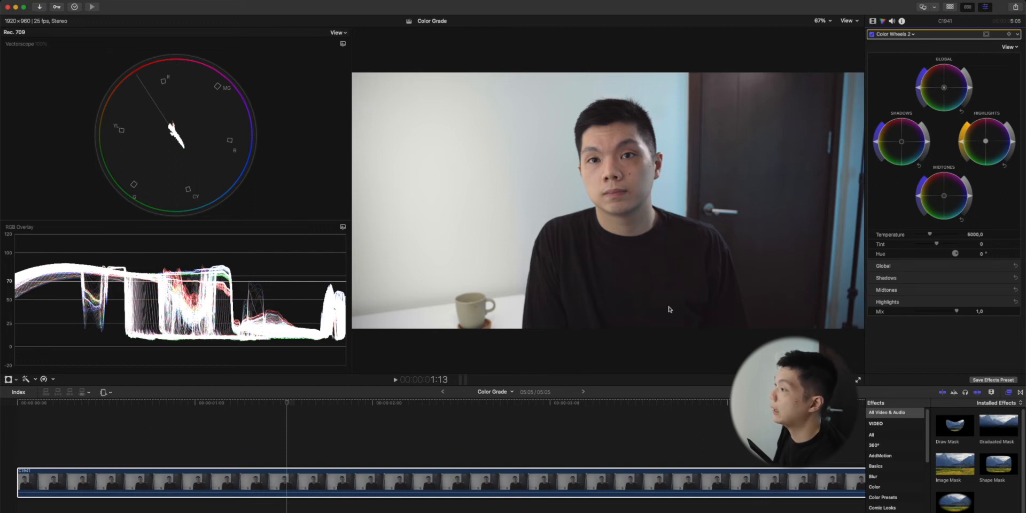
left_click_drag(902, 142, 906, 143)
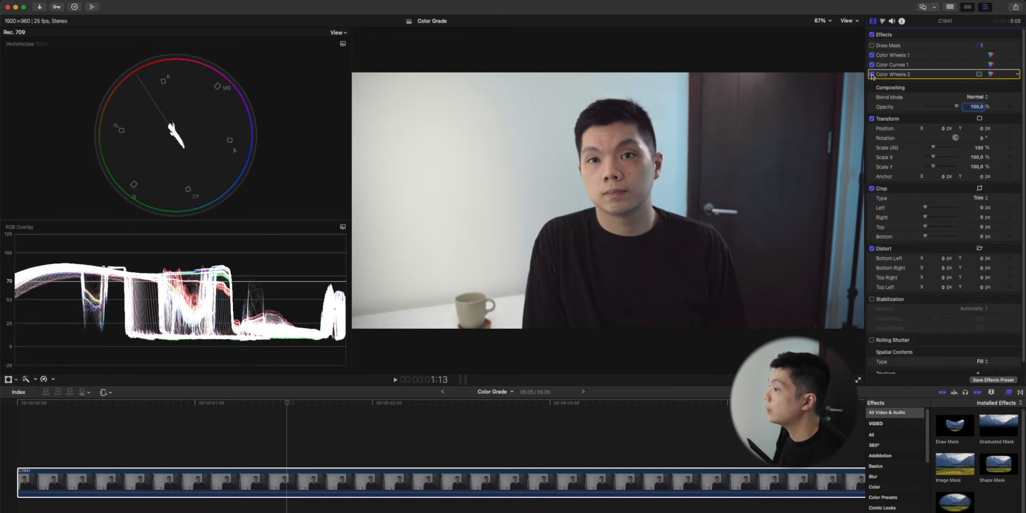
left_click(872, 75)
left_click(872, 74)
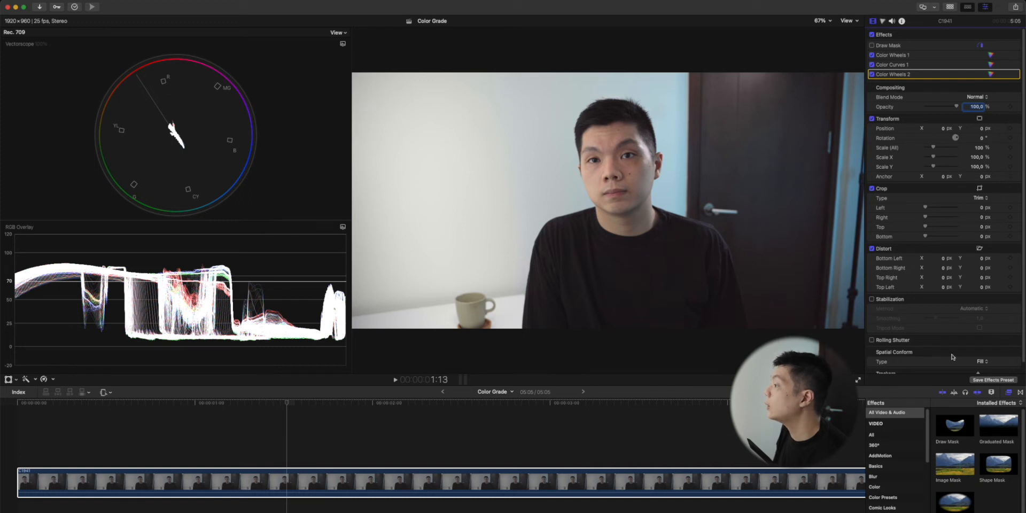
Step: Add a second Draw Mask and draw a closed three-cornered shape over the cheek to isolate the skin
double_click(956, 428)
left_click(599, 205)
left_click(604, 166)
left_click(585, 170)
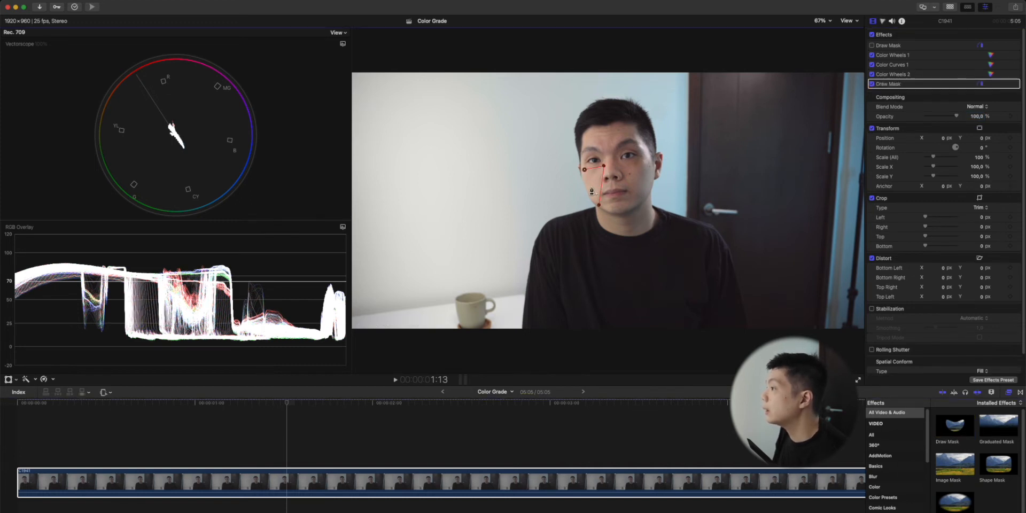
left_click(597, 205)
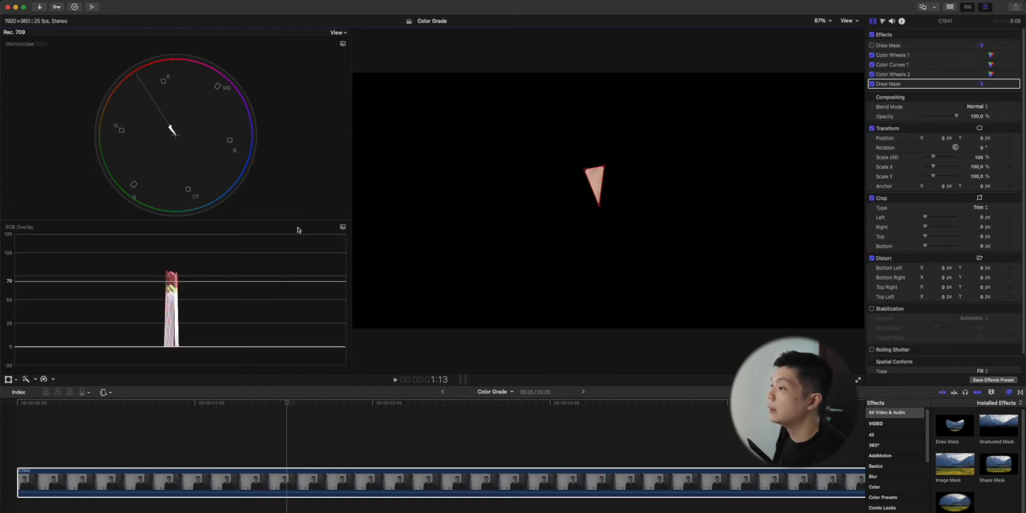
Step: Hide the vectorscope's skin tone indicator and show it again
left_click(342, 228)
key("Escape")
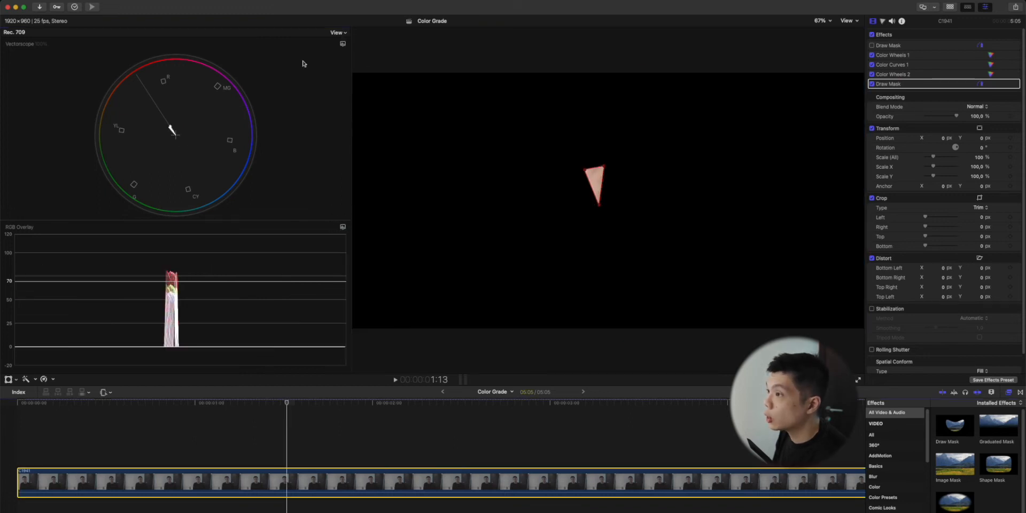
left_click(343, 43)
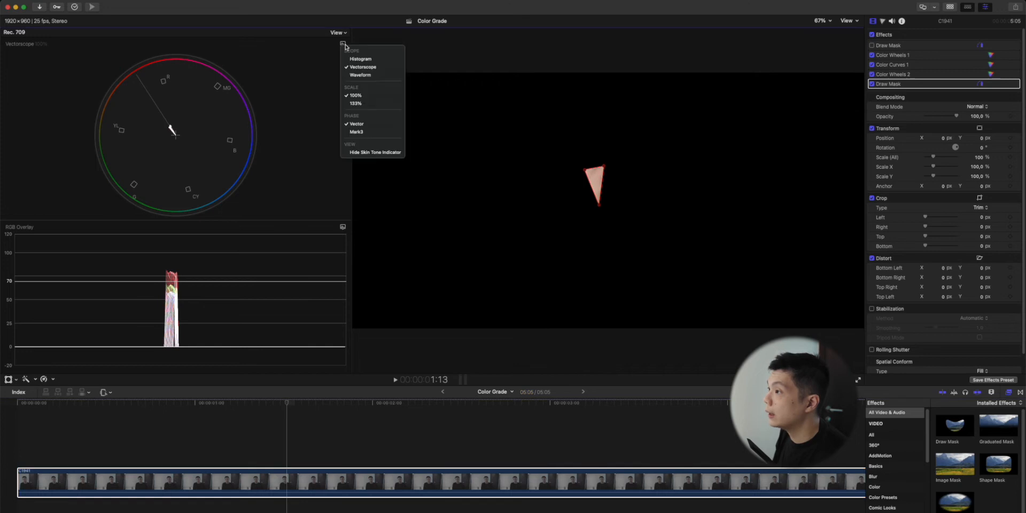
left_click(364, 151)
left_click(342, 44)
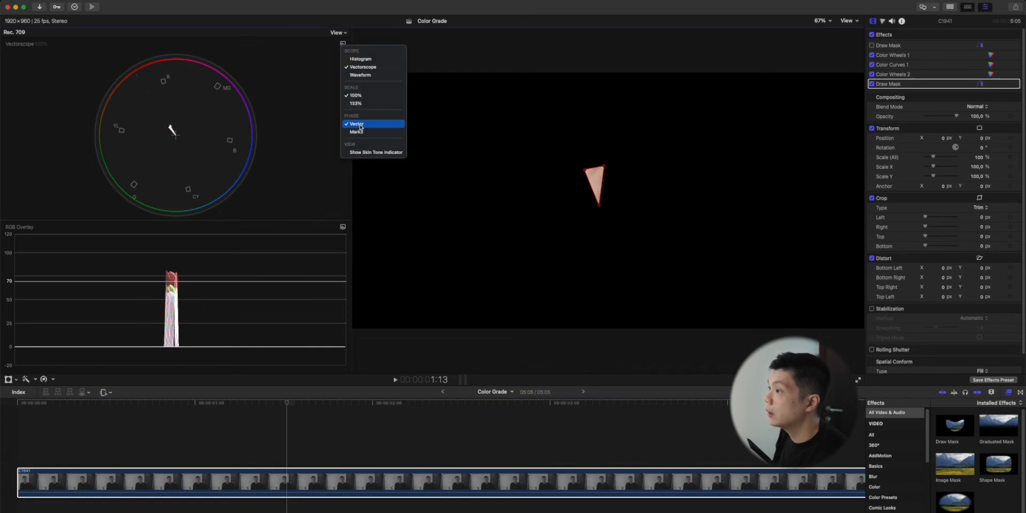
left_click(359, 152)
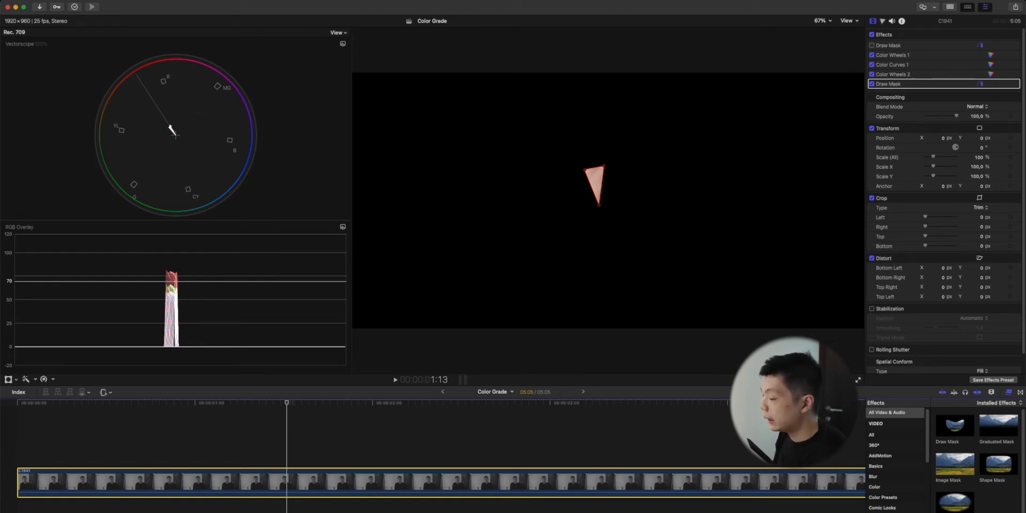
Step: Add a Hue/Saturation Curves correction to the clip
left_click(884, 22)
left_click(894, 33)
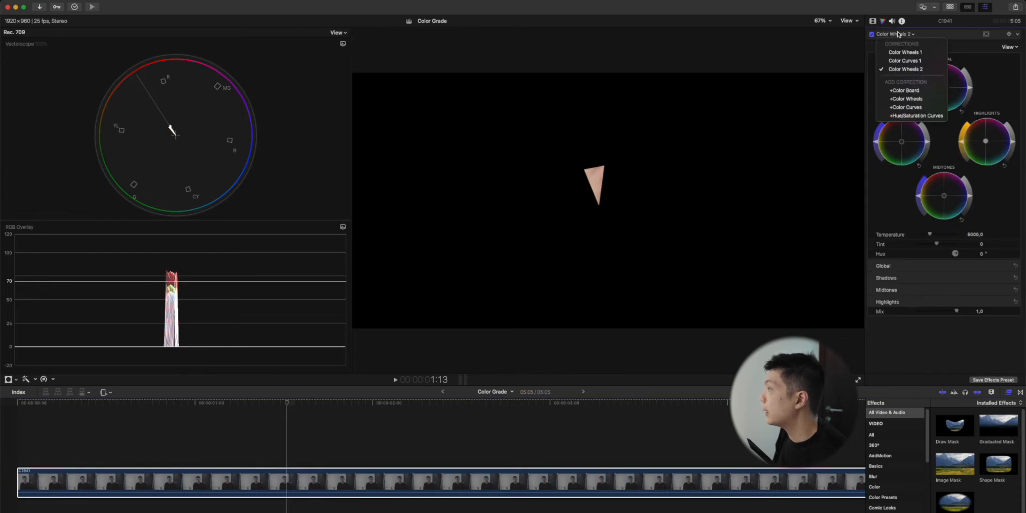
left_click(923, 116)
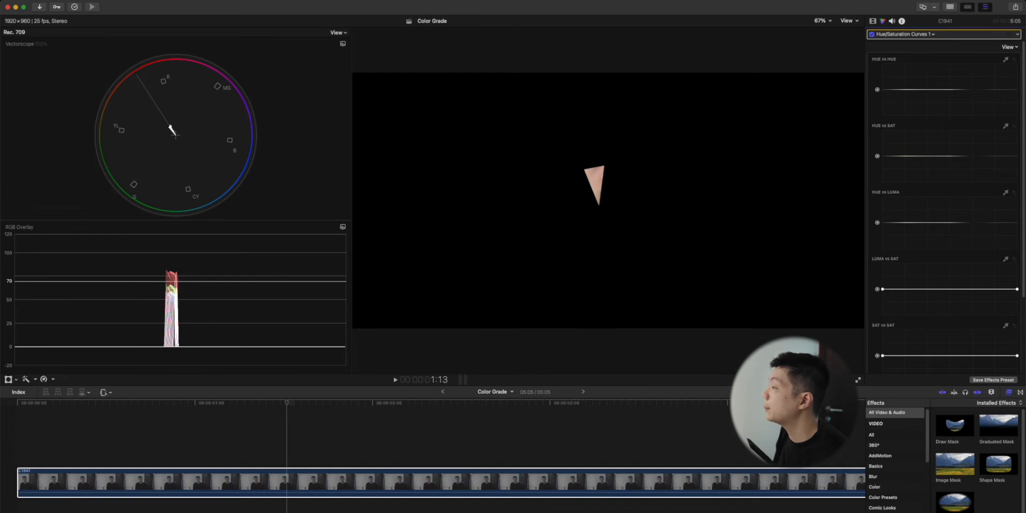
Step: Turn off the cheek mask and move it above Color Wheels 1 in the effects order
left_click(873, 20)
left_click(872, 84)
left_click_drag(898, 83, 899, 56)
Step: Sample the cheek's skin tone for the Hue vs Hue curve and adjust the sampled orange point
left_click(991, 94)
left_click(1006, 60)
left_click(599, 172)
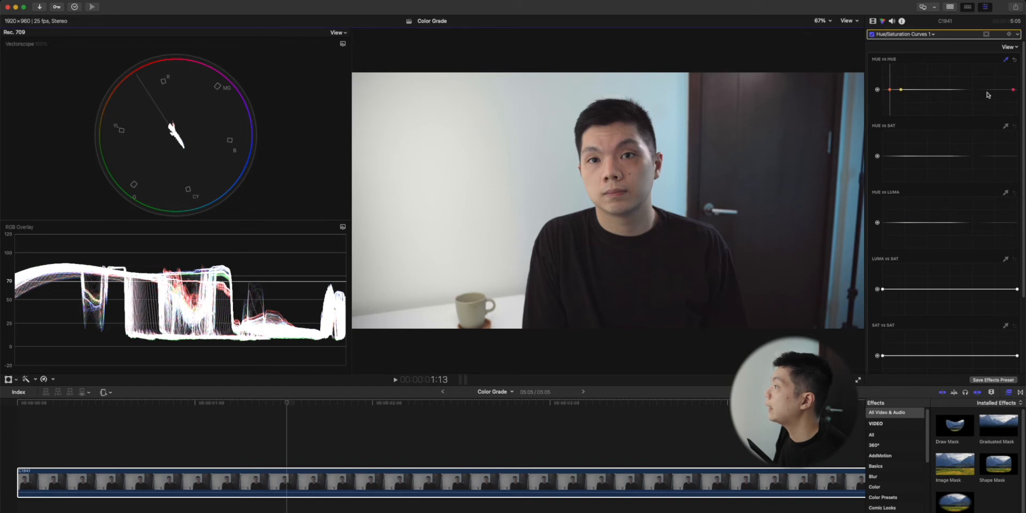
left_click_drag(891, 91, 892, 79)
Step: Try sampling the skin tone for the Hue vs Sat and Hue vs Luma curves and shifting their orange points
left_click(1006, 126)
left_click(851, 194)
left_click(1006, 192)
left_click(819, 145)
mouse_move(889, 156)
left_mouse_down()
mouse_move(893, 116)
mouse_move(889, 156)
left_mouse_up()
left_click_drag(889, 223, 889, 222)
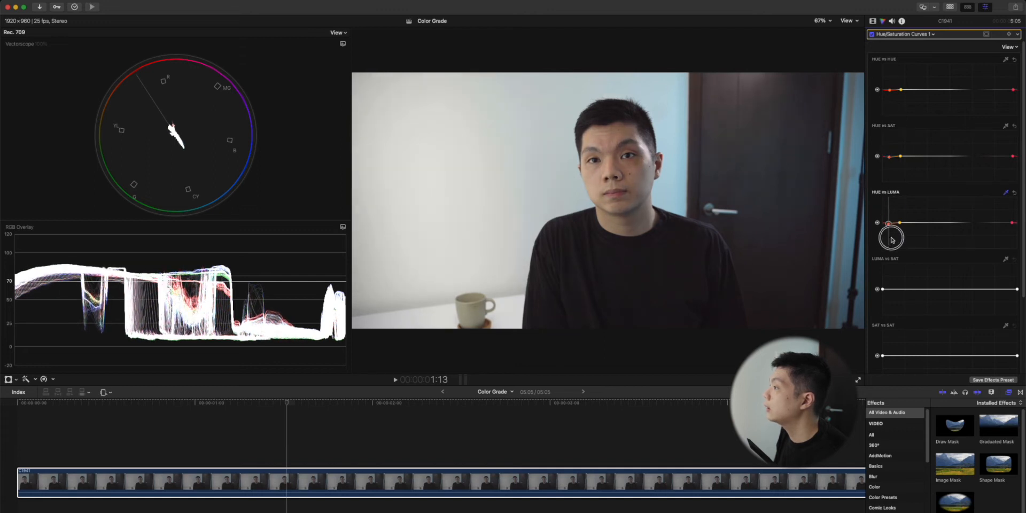
Step: Turn the cheek mask back on and switch the waveform scope from RGB Overlay to Luma
left_click(874, 22)
left_click(871, 55)
left_click(991, 93)
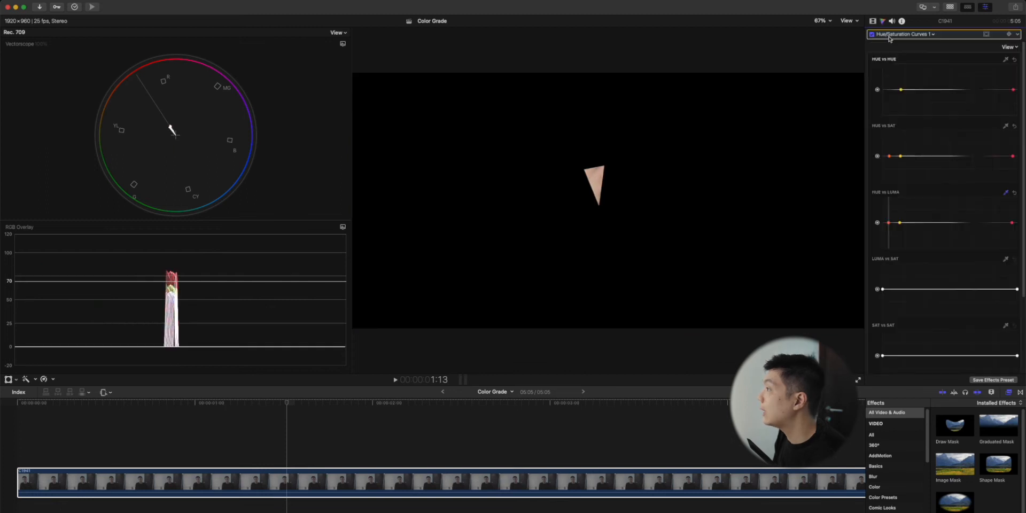
left_click(873, 22)
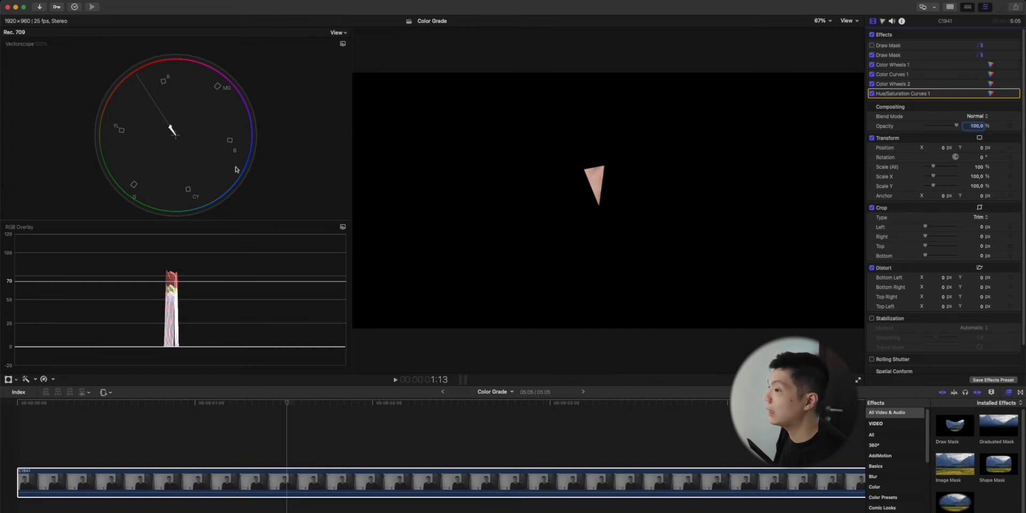
left_click(344, 227)
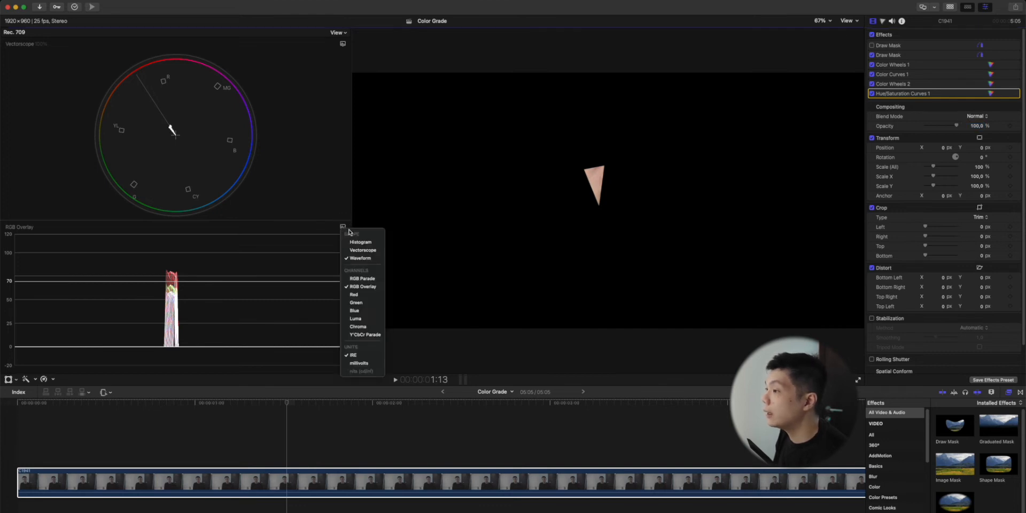
left_click(355, 318)
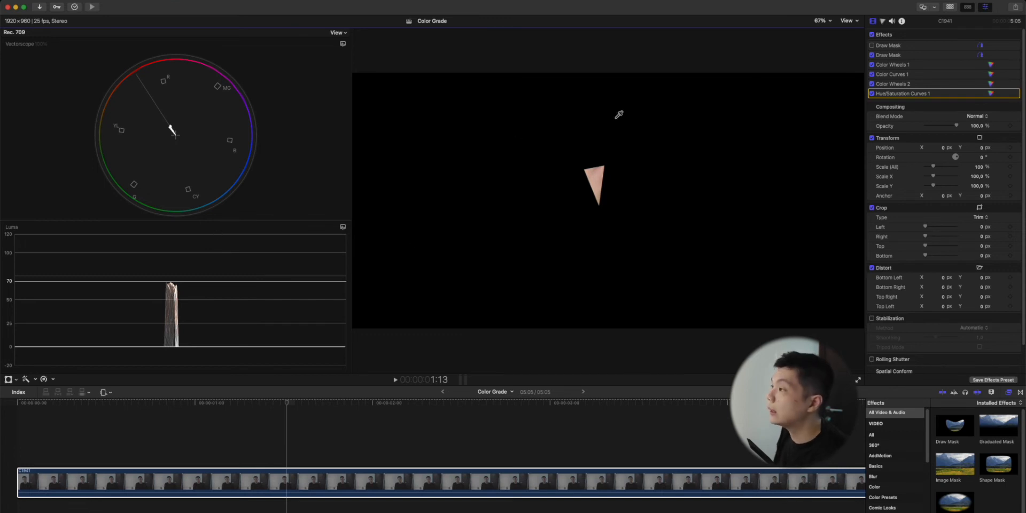
Step: Sample the masked skin for the Hue vs Luma curve and adjust the sampled point against the luma waveform
left_click(990, 93)
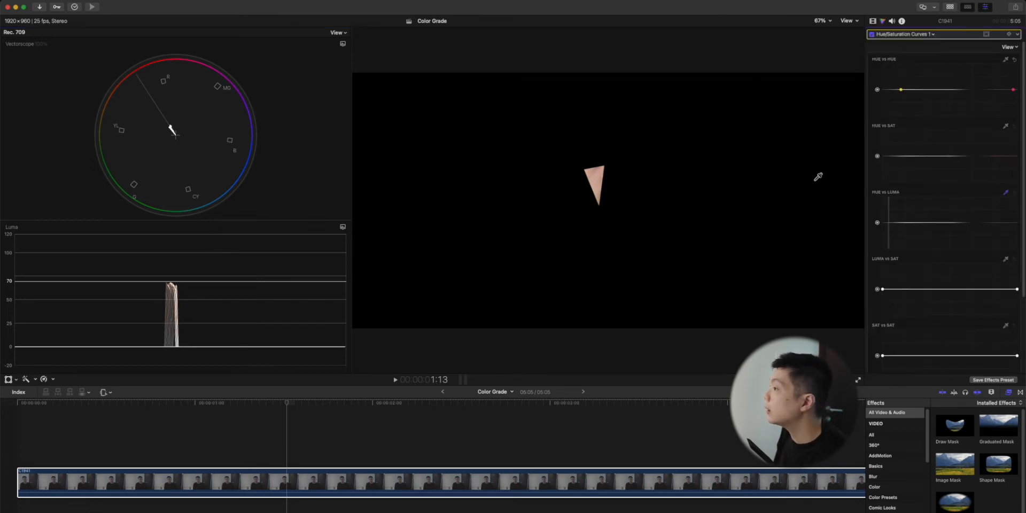
left_click(594, 174)
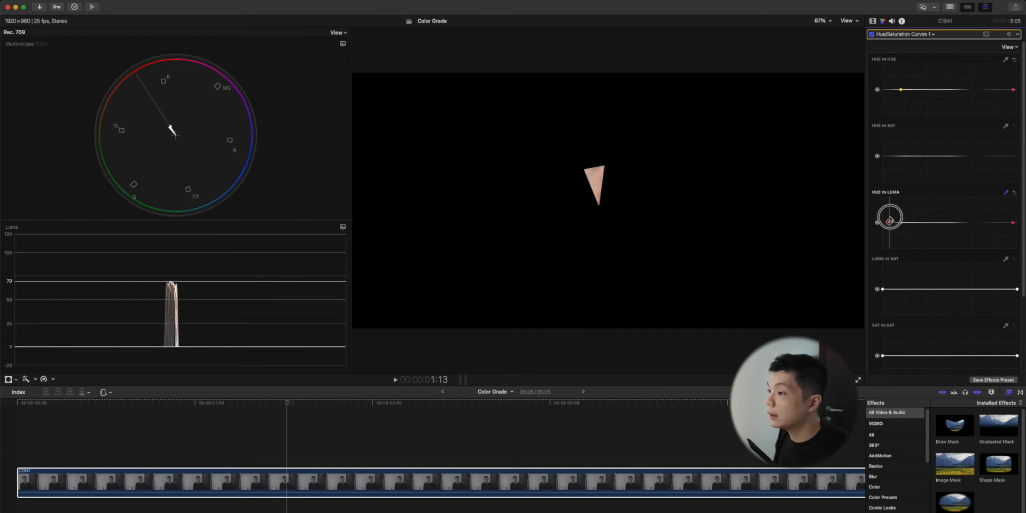
left_click_drag(890, 216, 890, 225)
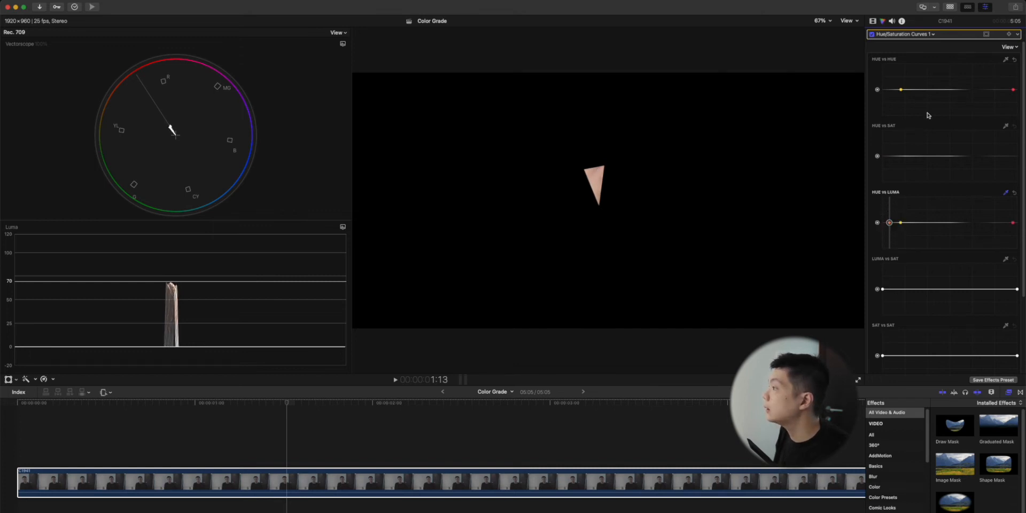
Step: Sample the masked skin for the Hue vs Sat curve and turn off the cheek mask to show the full frame
left_click(1006, 126)
left_click(596, 175)
left_click(873, 22)
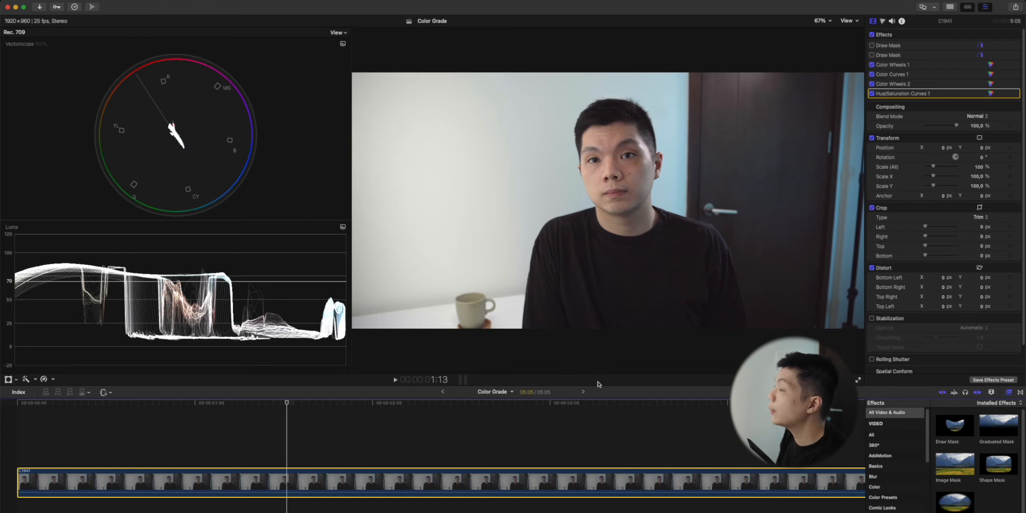
Step: Disable all color corrections and re-enable them one at a time to compare each stage with the flat clip
key("super+alt+b")
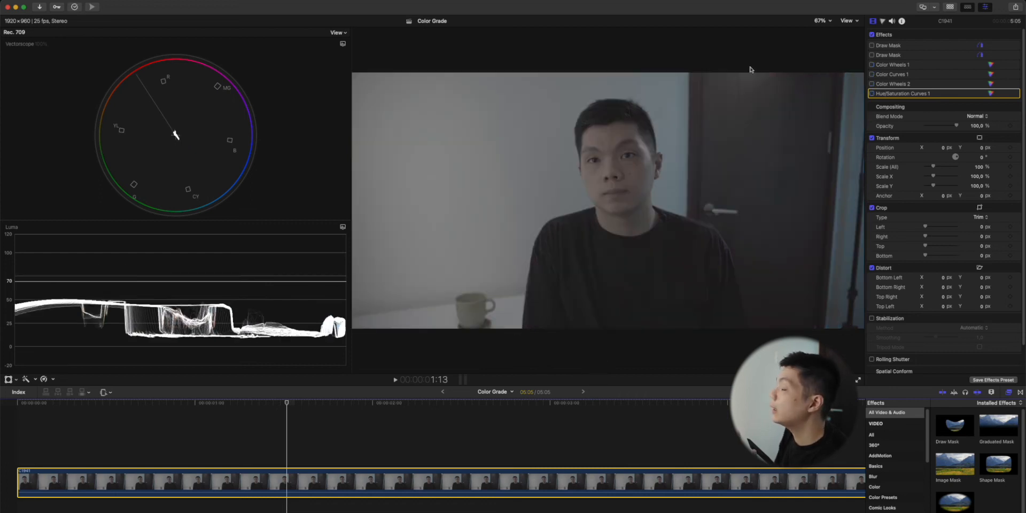
left_click(873, 65)
left_click(872, 74)
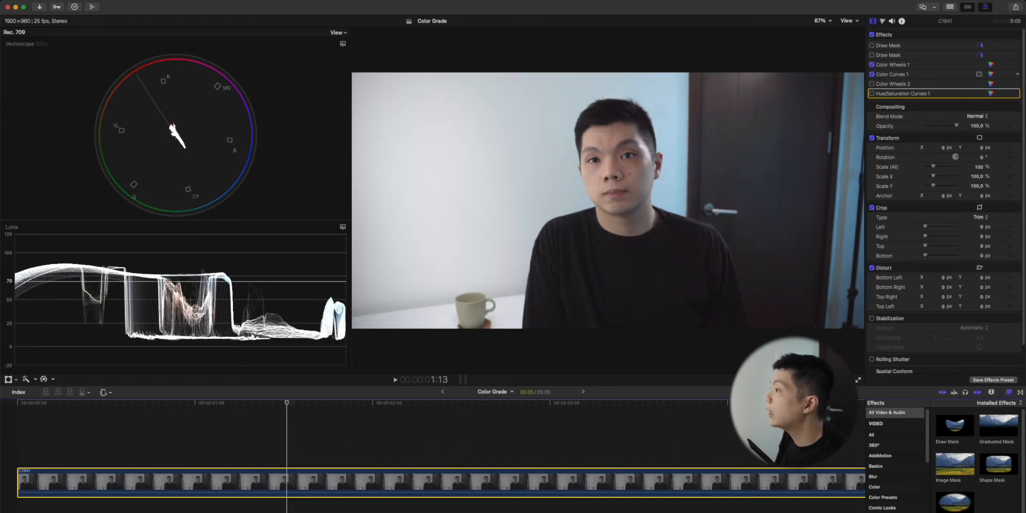
left_click(872, 84)
left_click(873, 94)
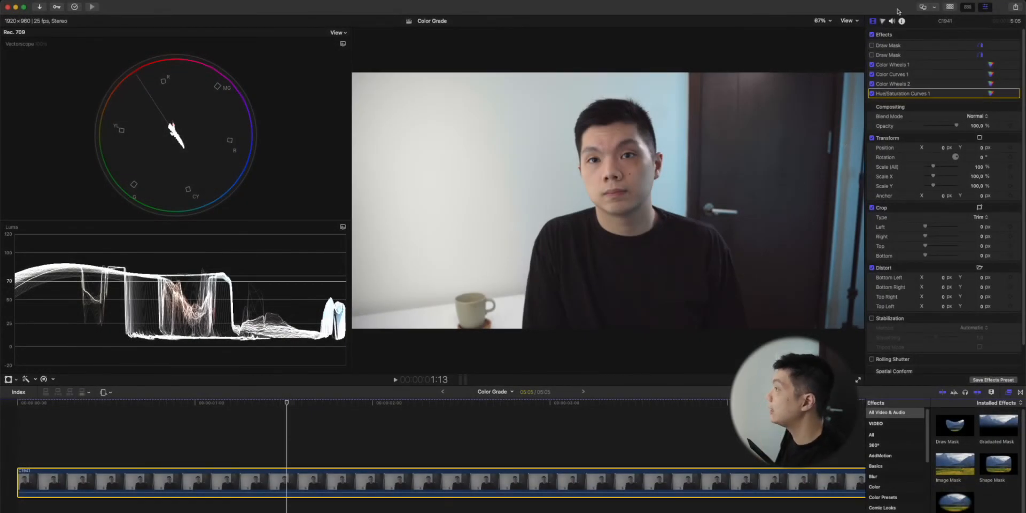
Step: Add a second Hue/Saturation Curves correction and raise the blue background light's saturation on the Hue vs Sat curve
left_click(888, 22)
left_click(904, 33)
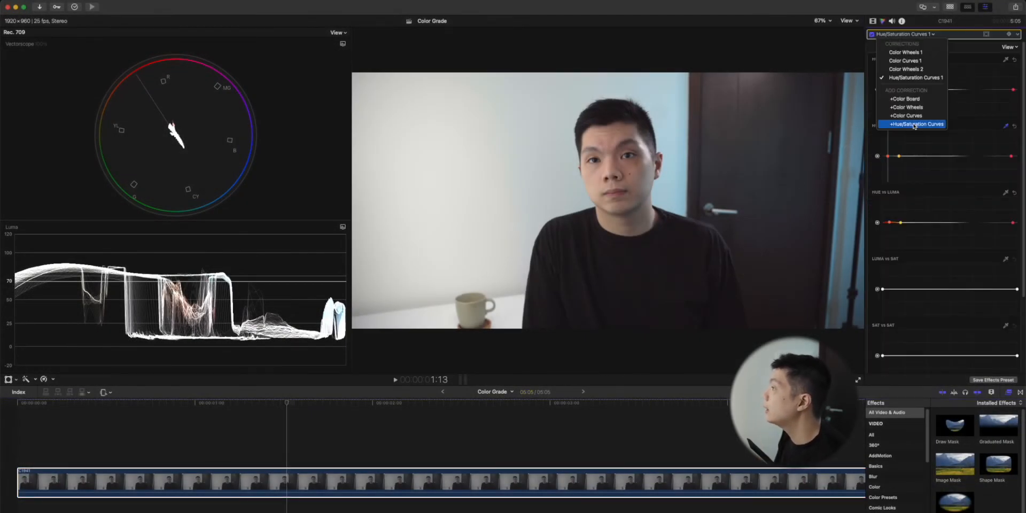
left_click(917, 124)
left_click(1006, 126)
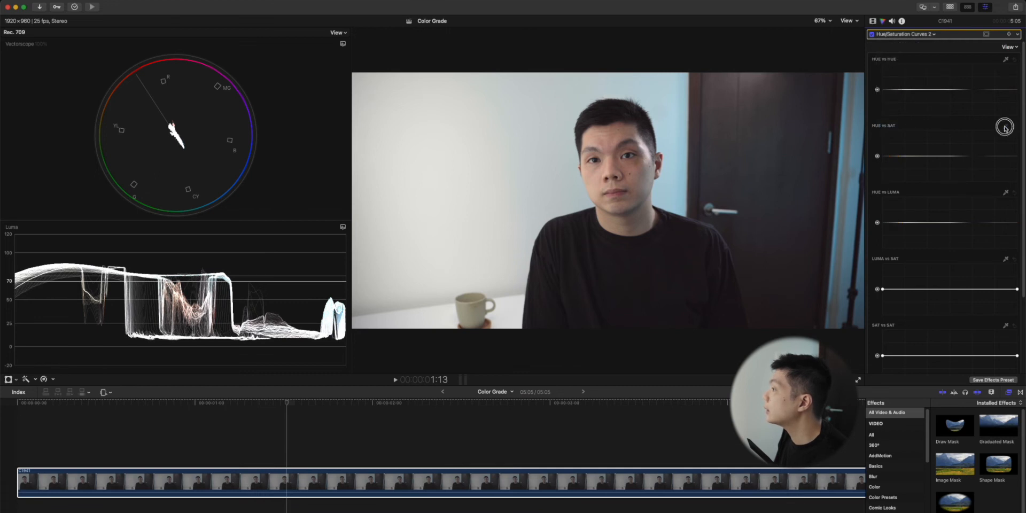
left_click_drag(958, 157, 958, 145)
Step: Sample the blue background light for the Hue vs Hue curve, shift its hue slightly, and compare with the correction off
left_click(957, 91)
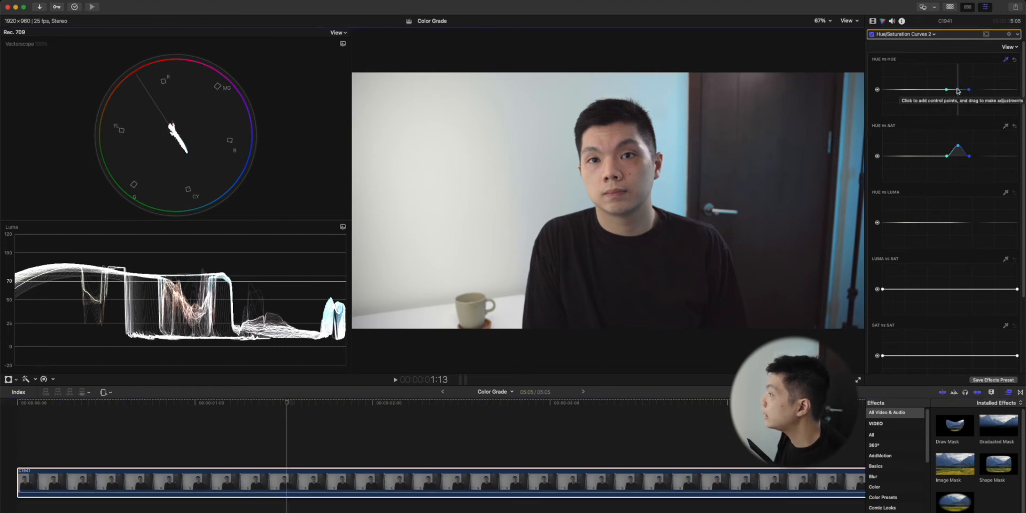
left_click_drag(958, 91, 958, 89)
left_click(873, 35)
left_click(873, 35)
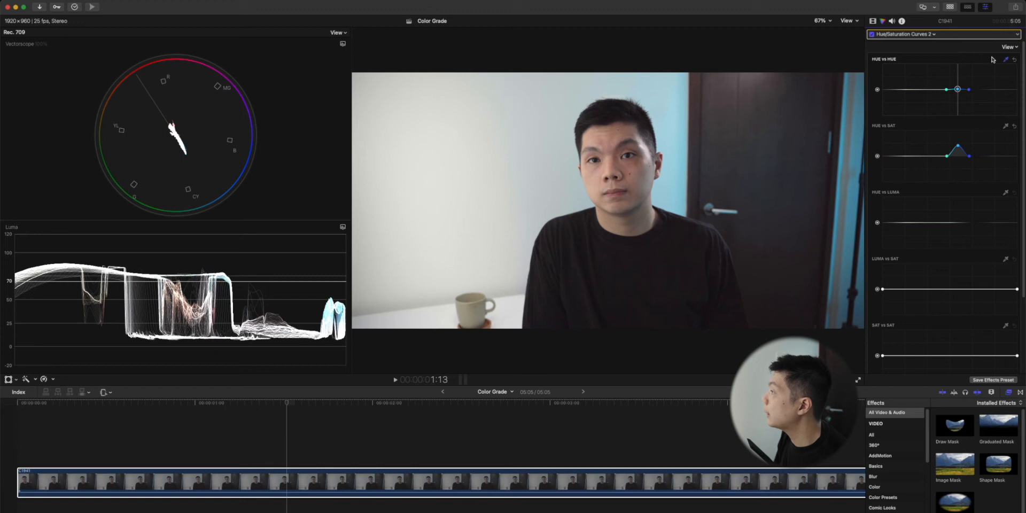
Step: Sample the mug for the Hue vs Hue curve, lower its point to shift the mug toward green, and compare with the correction off
left_click(470, 313)
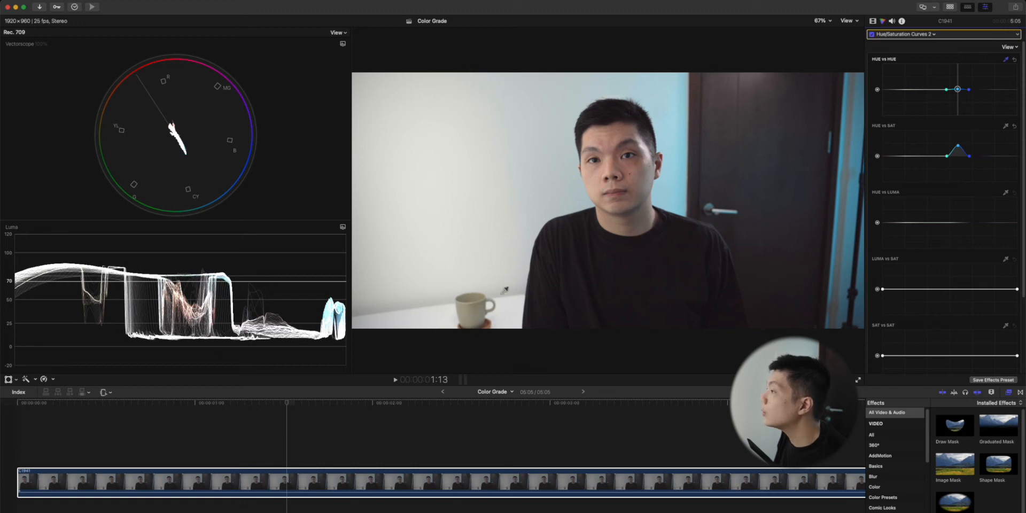
left_click_drag(905, 91, 902, 94)
left_click(873, 35)
left_click(872, 35)
left_click(872, 35)
left_click(873, 34)
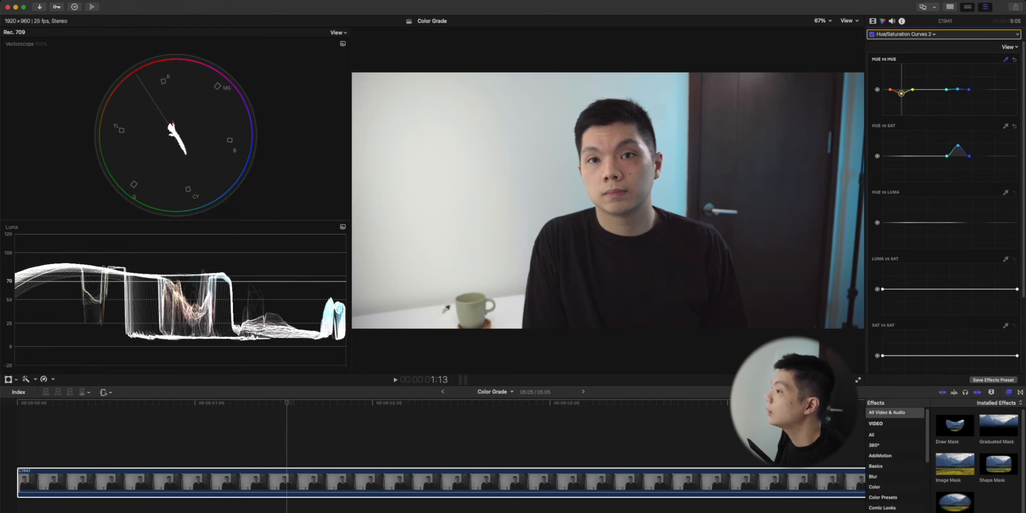
Step: Find the Vignette effect, apply it to the clip, and set Darken to 0.69 and Size to 0.72
left_click(442, 481)
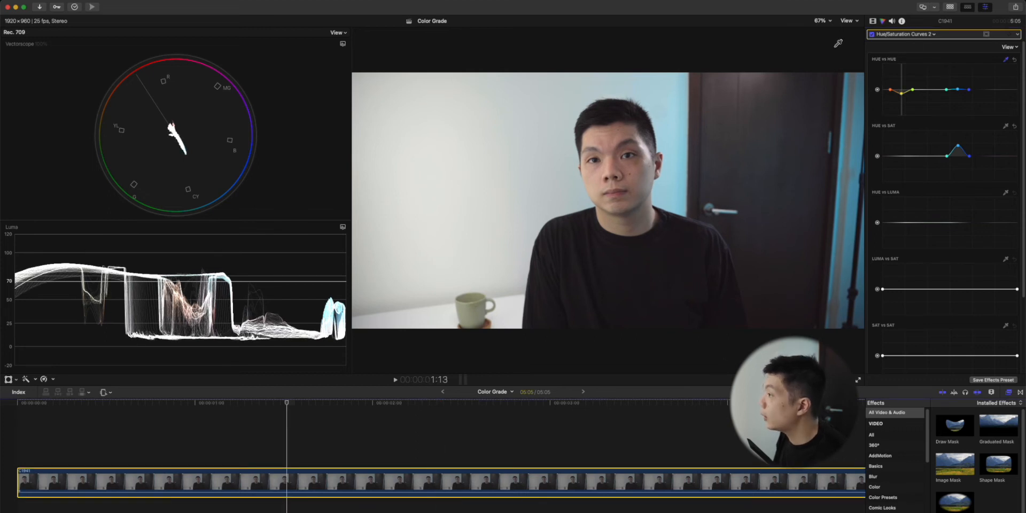
left_click(873, 21)
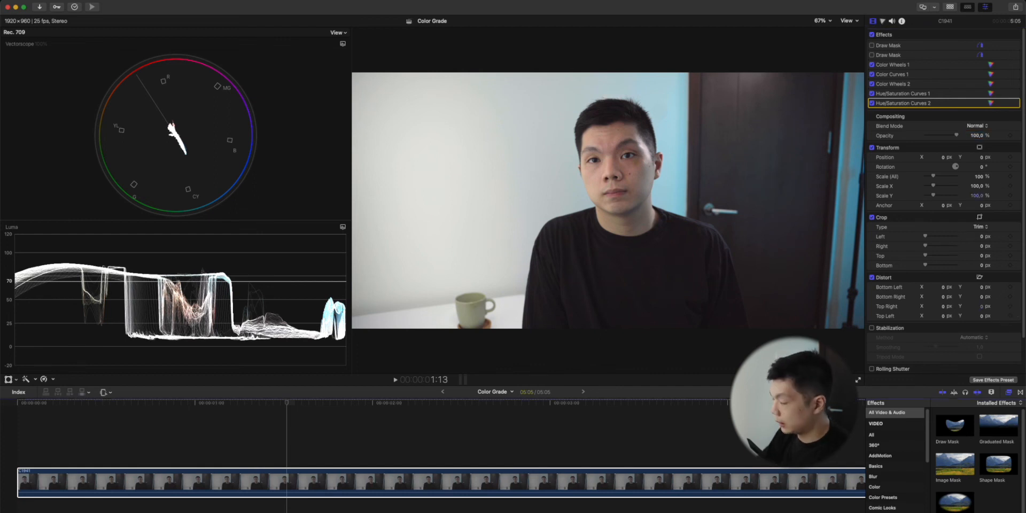
type("n")
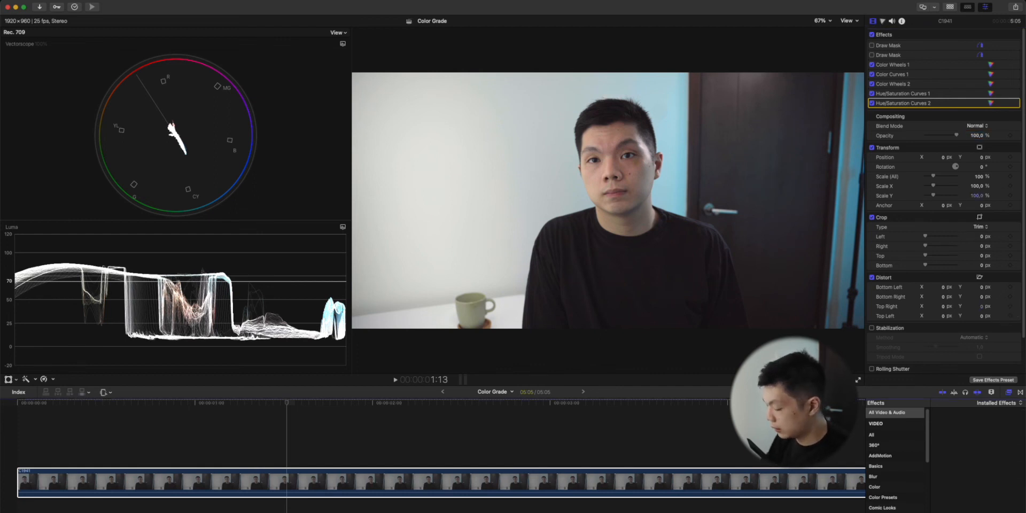
double_click(961, 419)
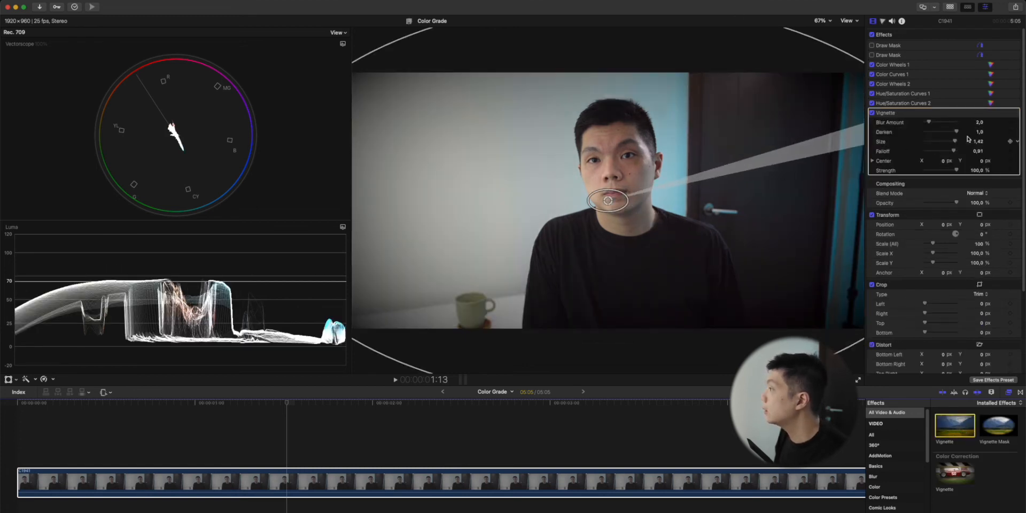
left_click_drag(958, 132, 940, 142)
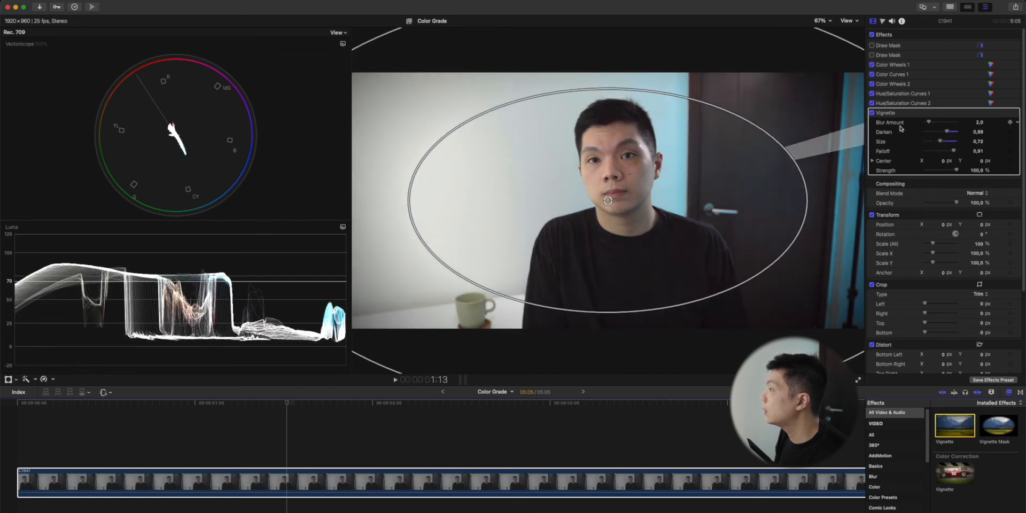
Step: Compare the frame with and without the vignette and remove the Vignette effect from the clip
left_click(872, 113)
left_click(873, 112)
left_click(916, 105)
left_click(872, 113)
left_click(873, 112)
left_click(872, 113)
left_click(872, 113)
left_click(896, 113)
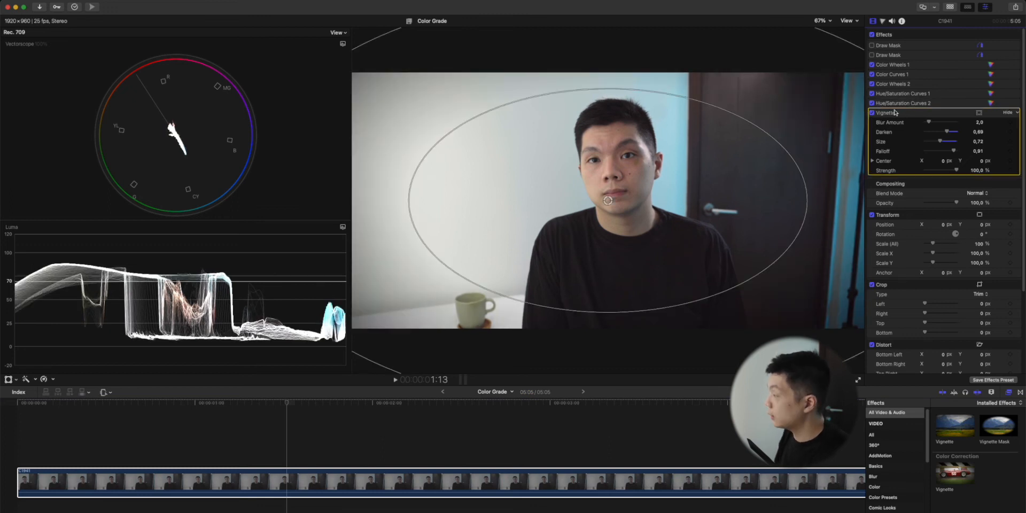
left_click(872, 113)
Step: Add a Color Board correction with a shape mask fitted as a tall, narrow ellipse around the man's face and torso
left_click(883, 21)
left_click(909, 35)
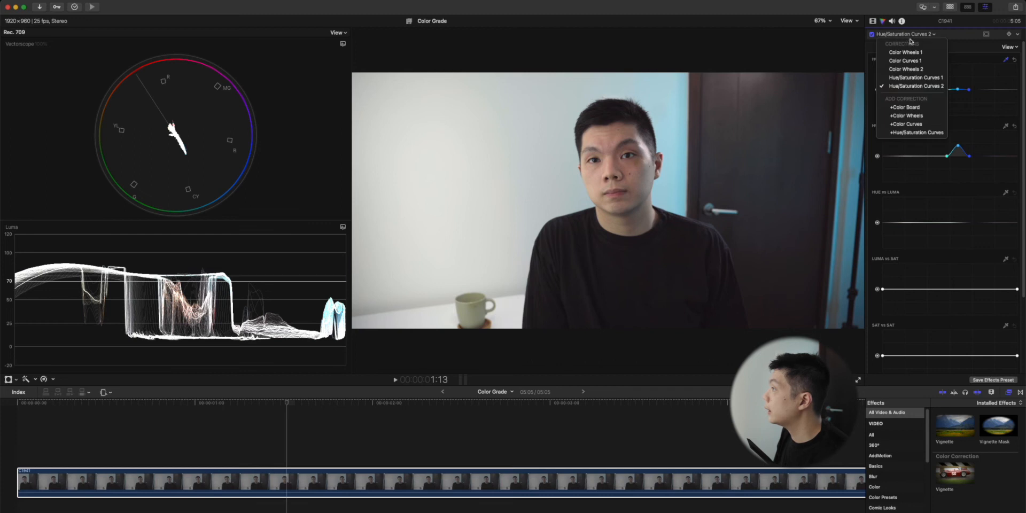
left_click(905, 108)
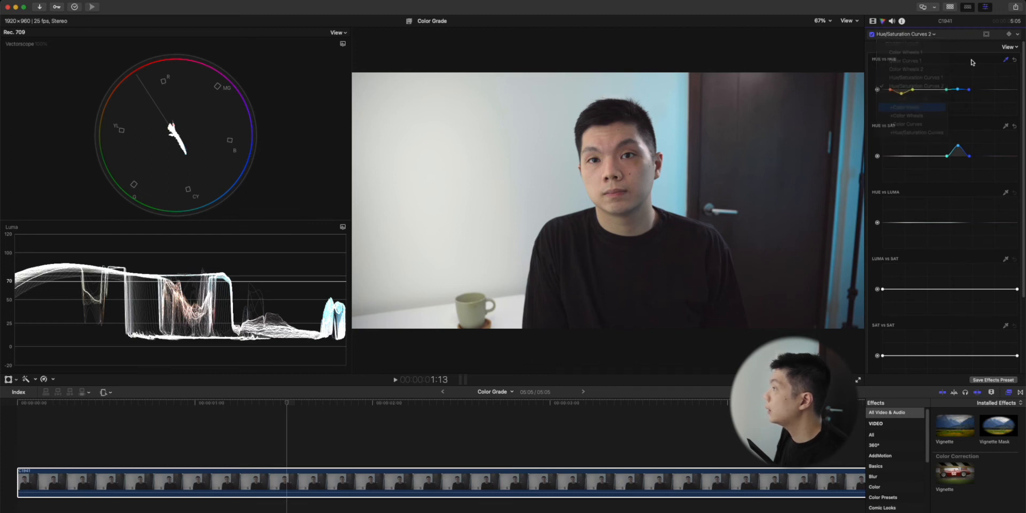
left_click(986, 35)
left_click(979, 41)
left_click_drag(610, 270, 603, 338)
left_click_drag(608, 202, 618, 253)
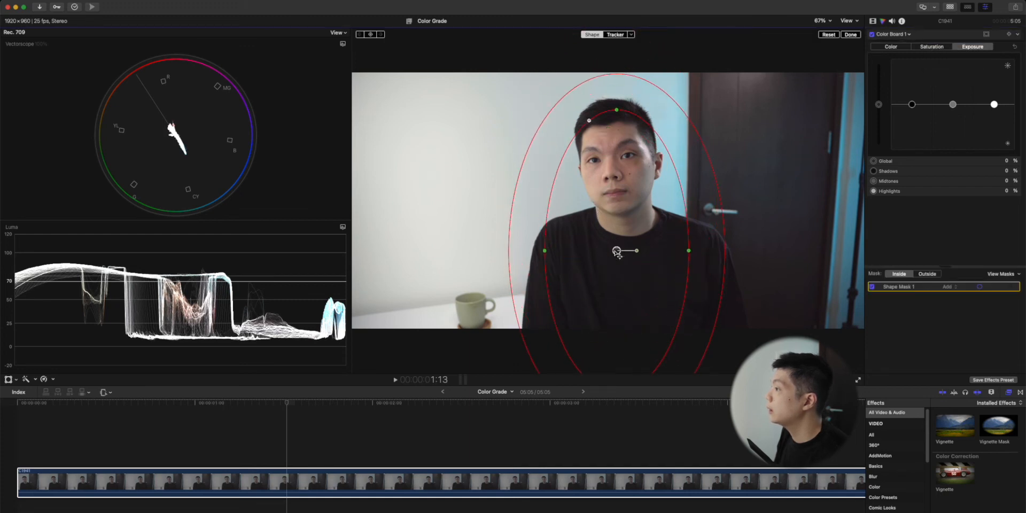
left_click_drag(689, 252, 617, 262)
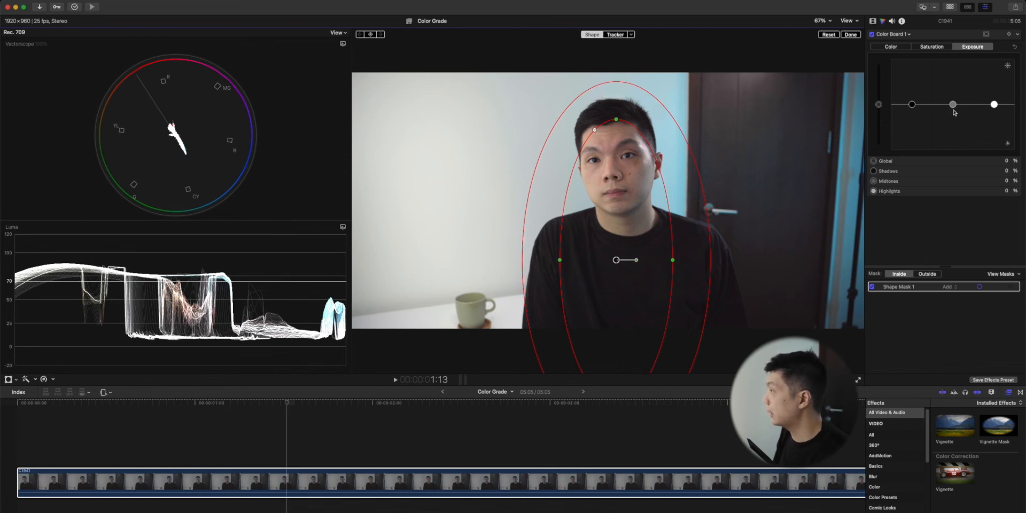
Step: Set exposure inside the shape mask to 10% midtones and -7% shadows, and slightly lower the global and highlights exposure outside it
left_click_drag(954, 105, 954, 100)
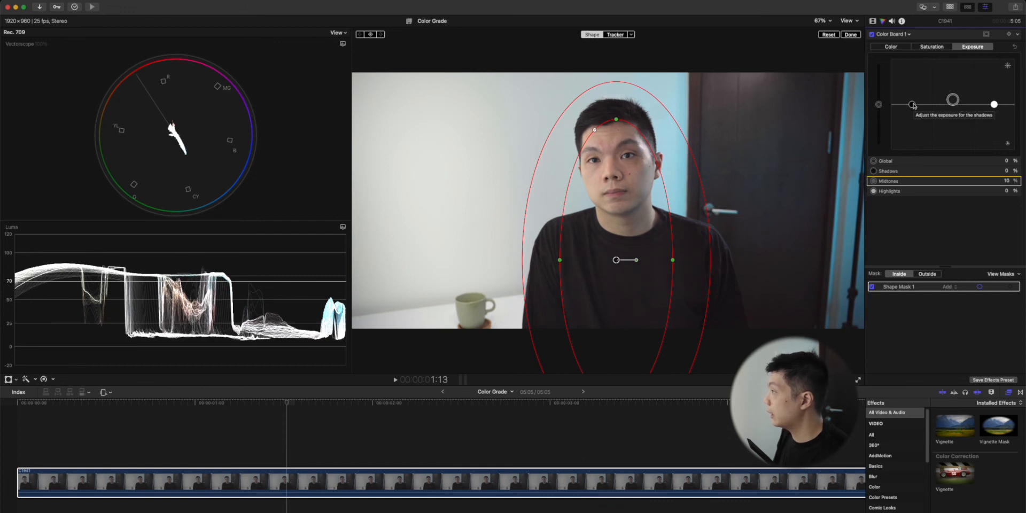
left_click_drag(914, 105, 914, 110)
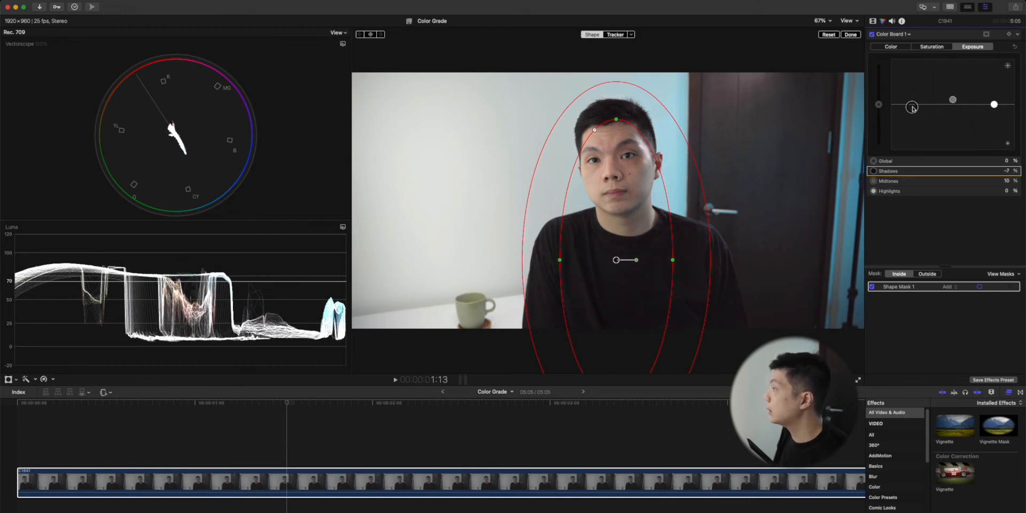
left_click(929, 274)
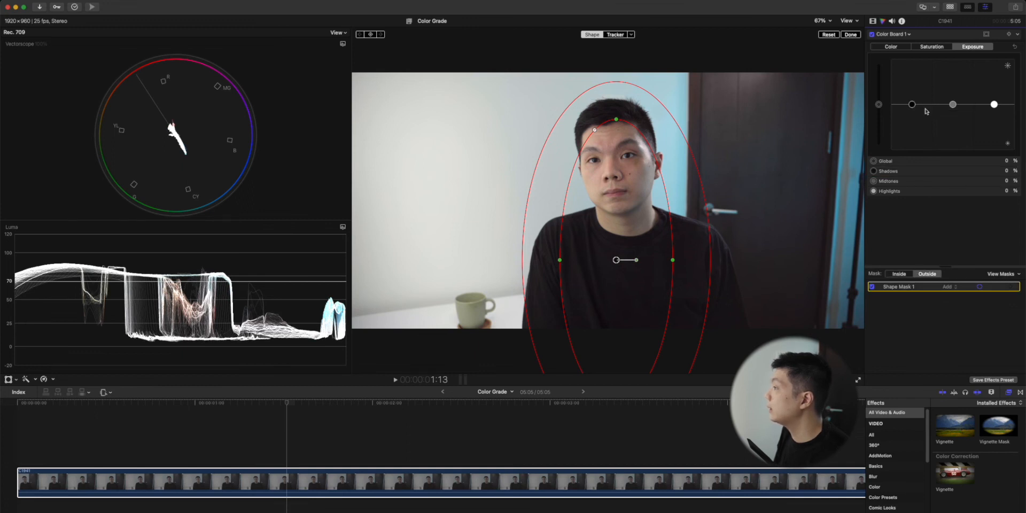
left_click_drag(881, 105, 881, 108)
left_click_drag(994, 105, 994, 107)
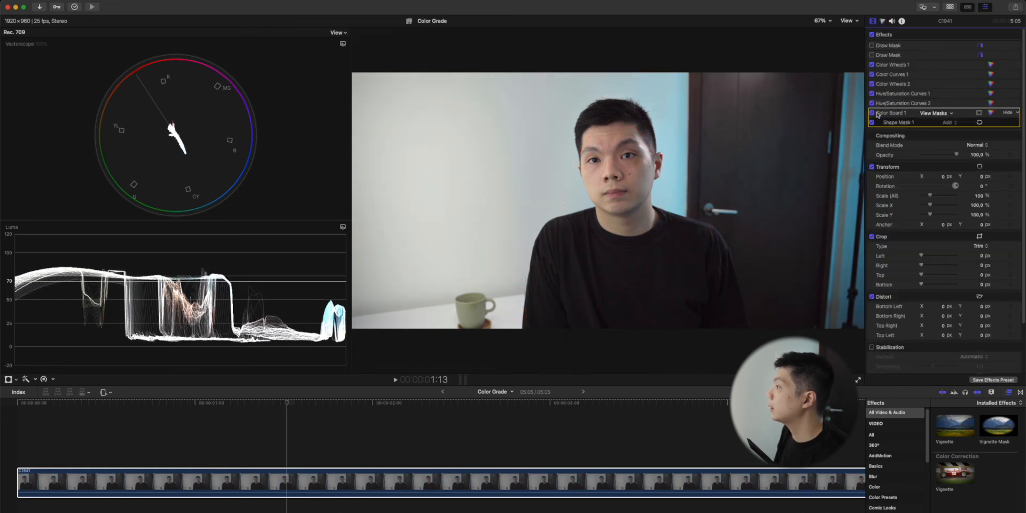
left_click(872, 113)
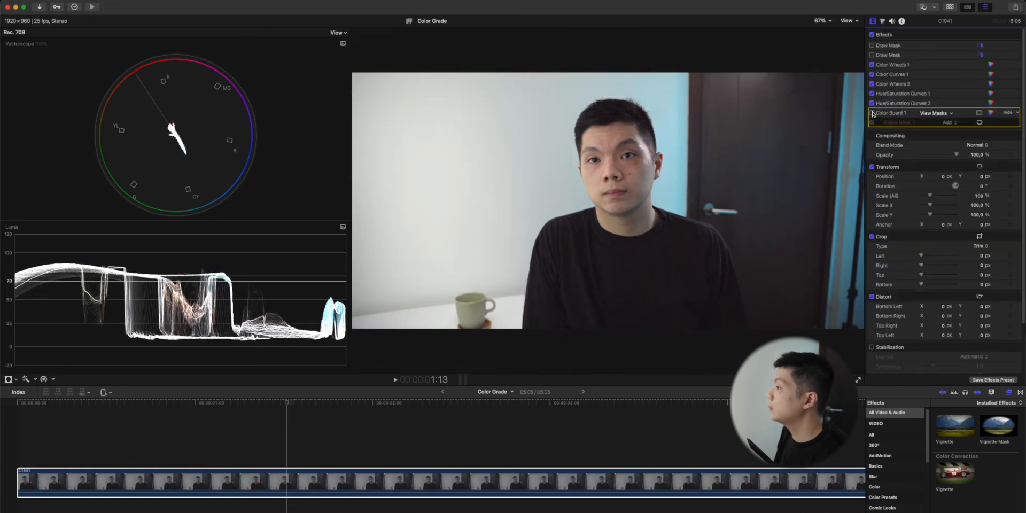
left_click(872, 113)
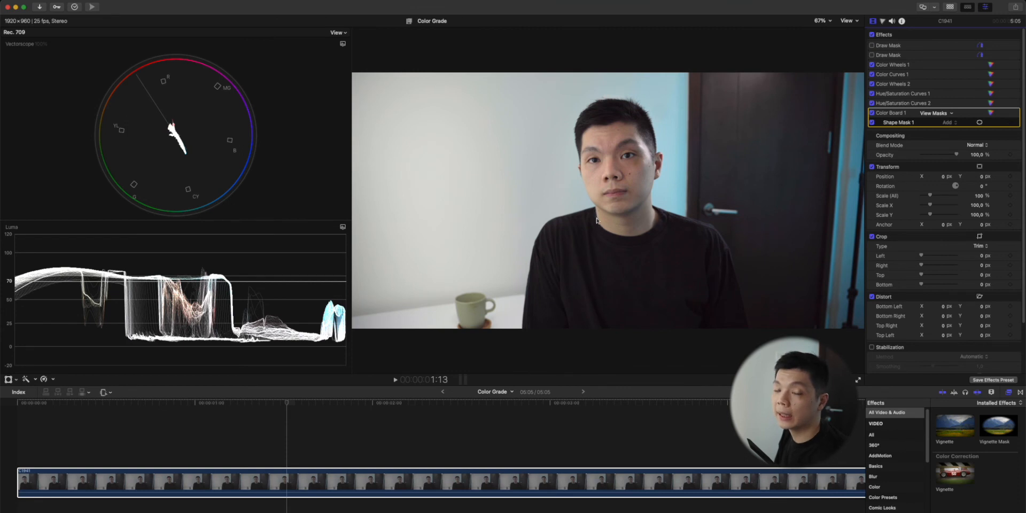